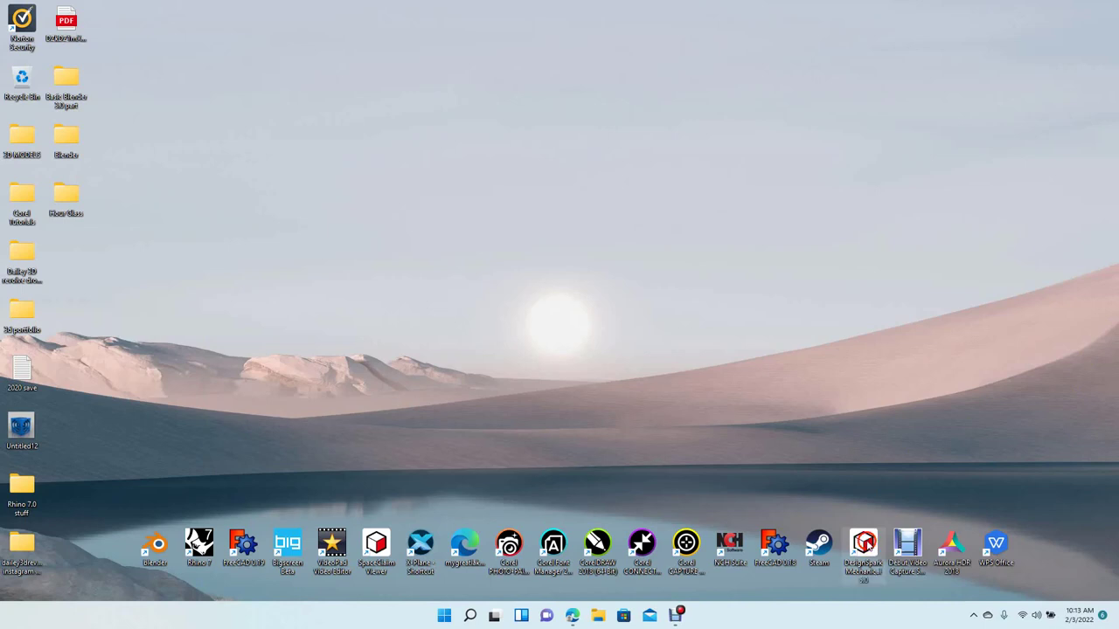
double_click(865, 544)
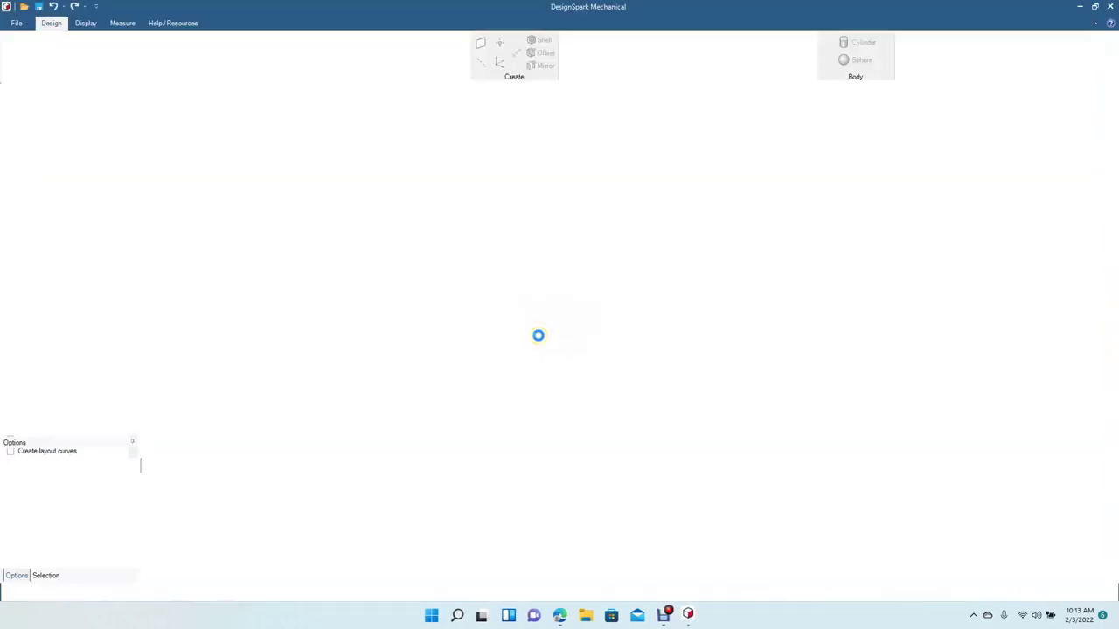
left_click(1110, 7)
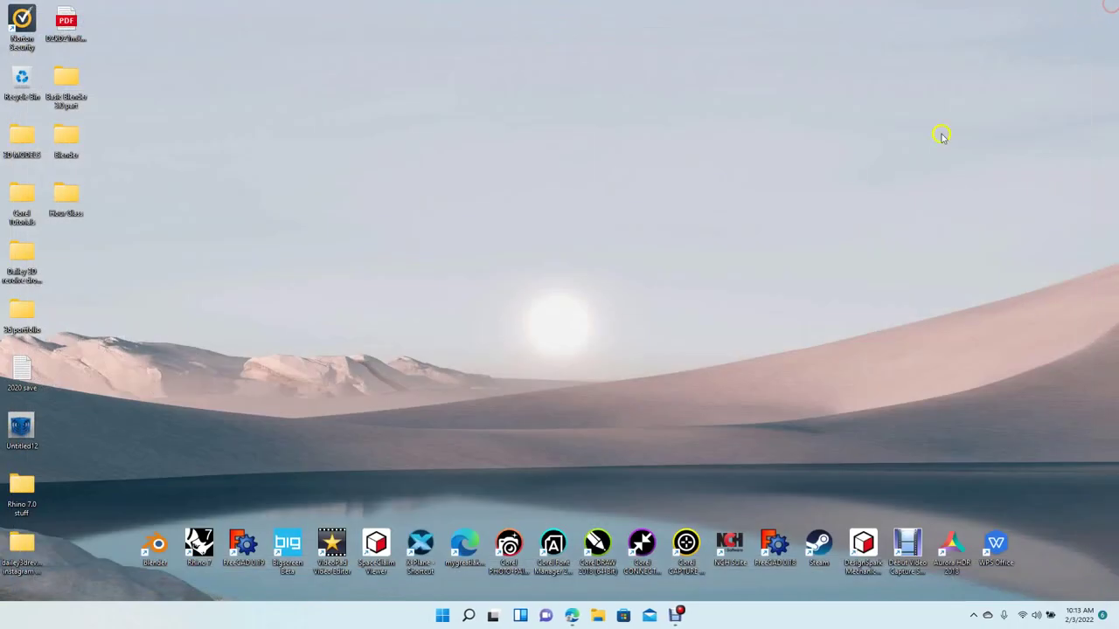
left_click(841, 169)
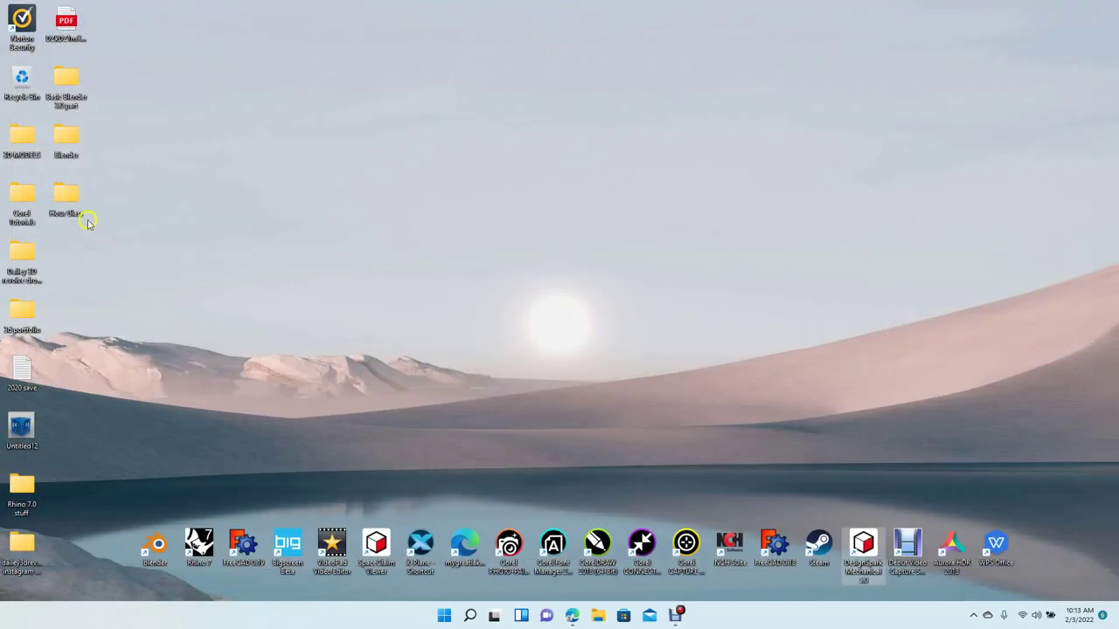
- Open the Hour Glass STL file from the Hour Glass desktop folder in Rhino 7, importing it in inches with a 22.5-degree weld angle
double_click(63, 192)
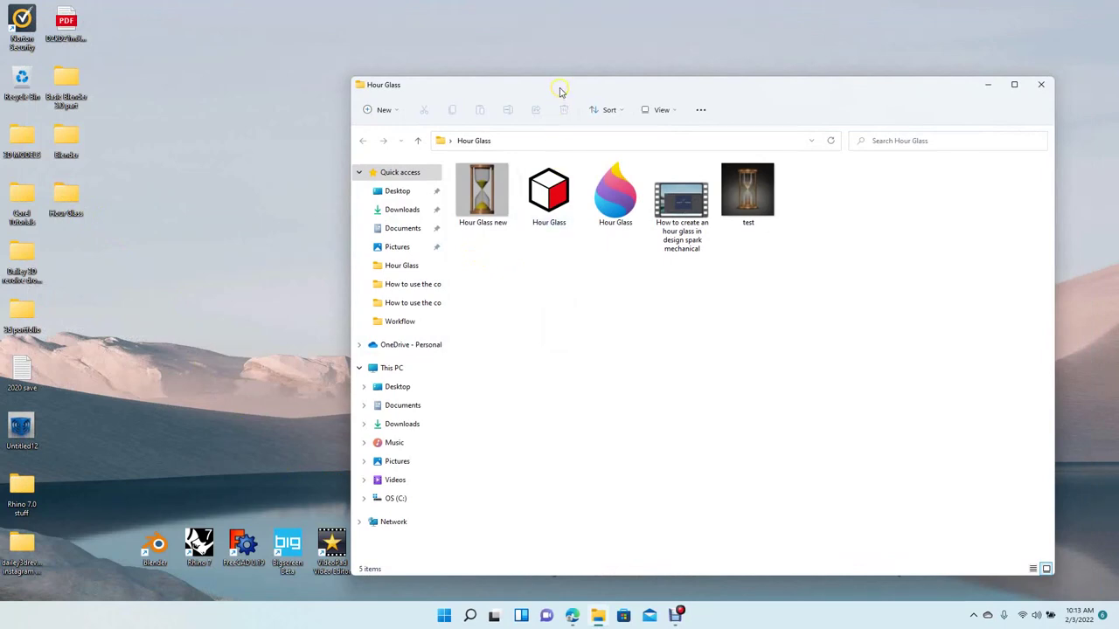
left_click_drag(560, 90, 619, 46)
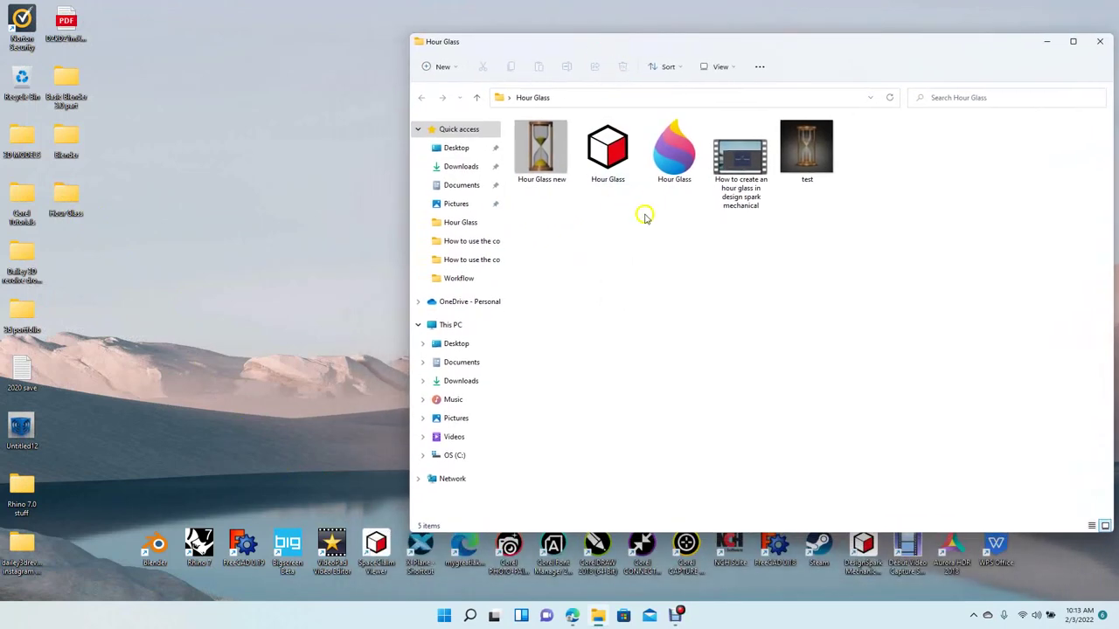
left_click_drag(674, 161, 196, 538)
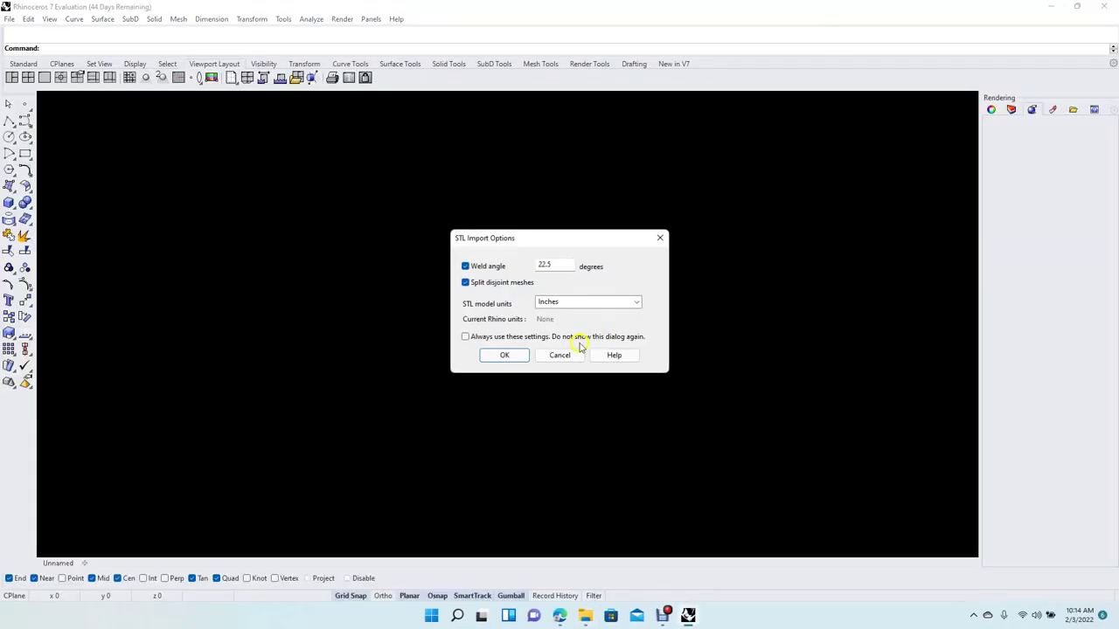
left_click(509, 355)
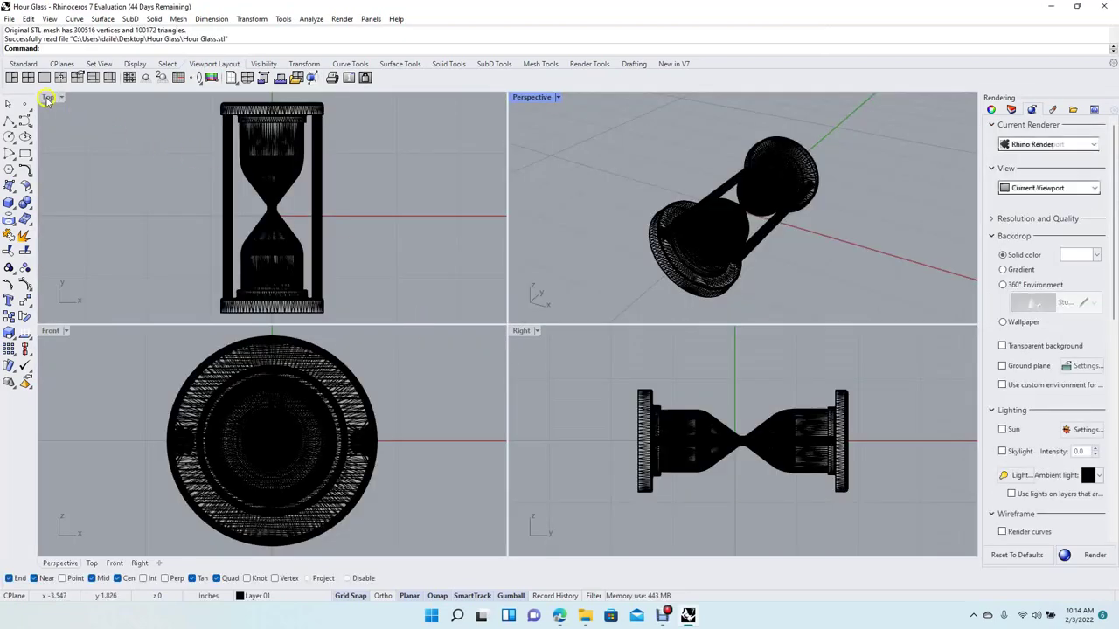
- Maximize the Top view and explode the large hourglass mesh into separate meshes
double_click(48, 97)
left_click(416, 244)
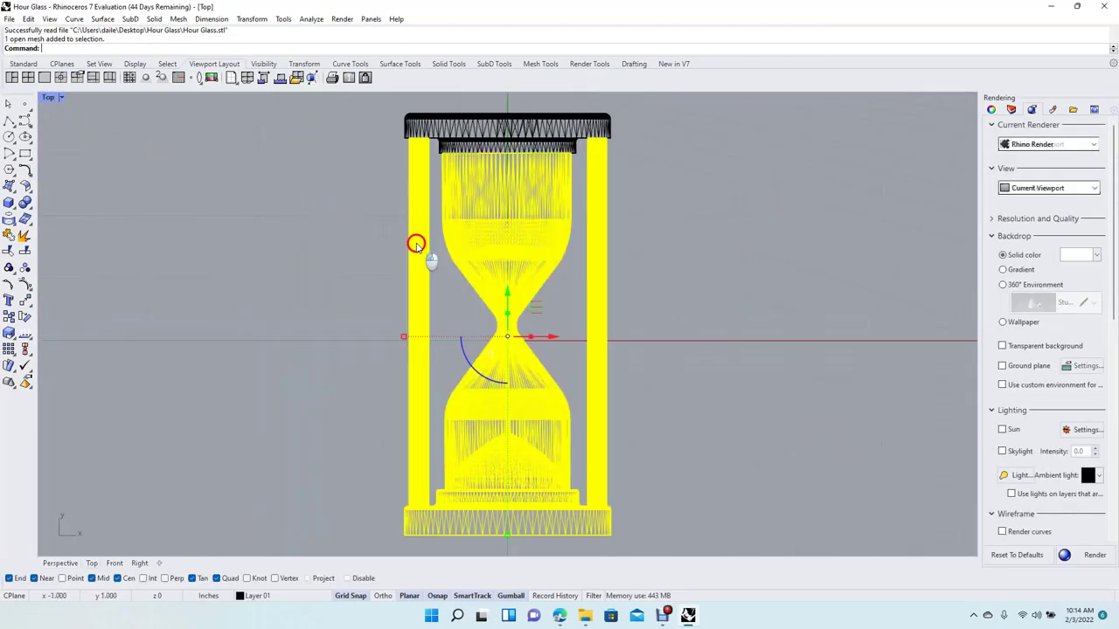
left_click(25, 236)
key("Escape")
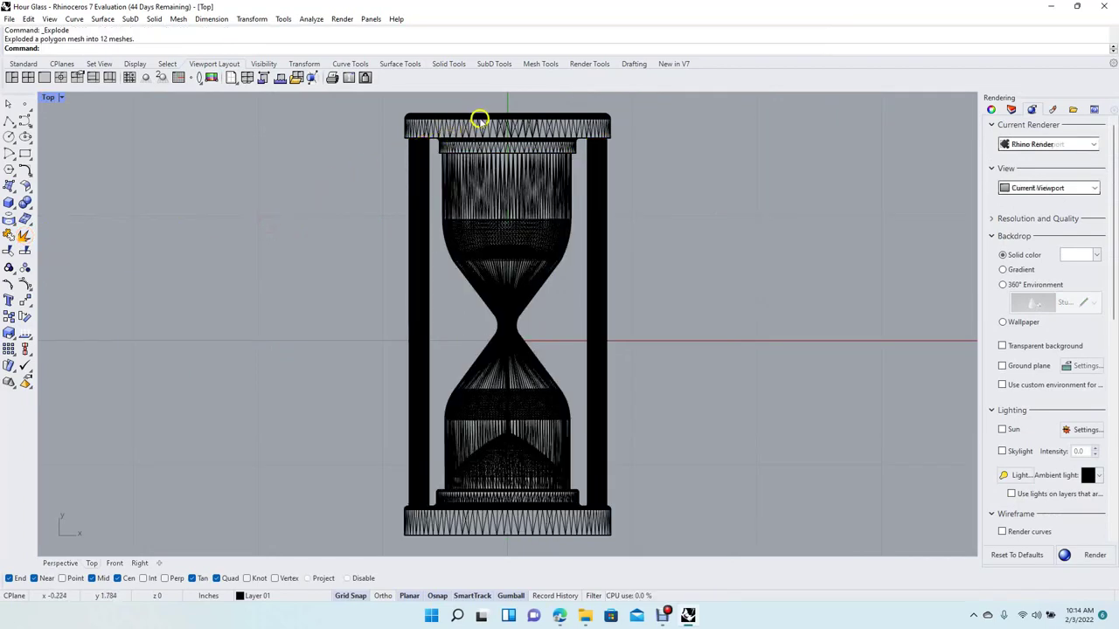
left_click(476, 123)
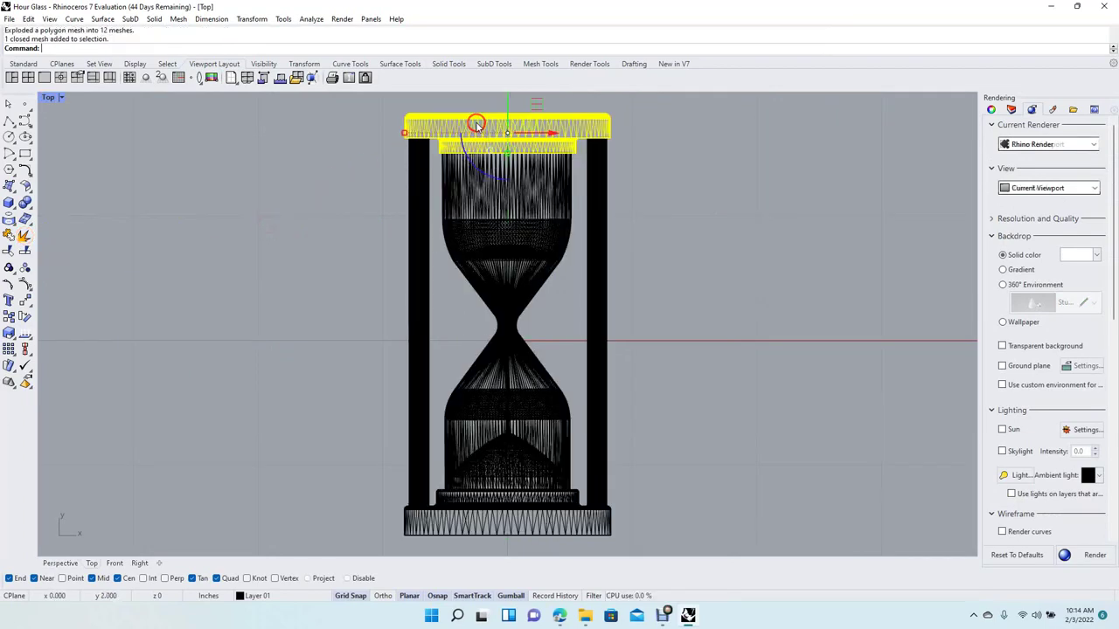
left_click(443, 521)
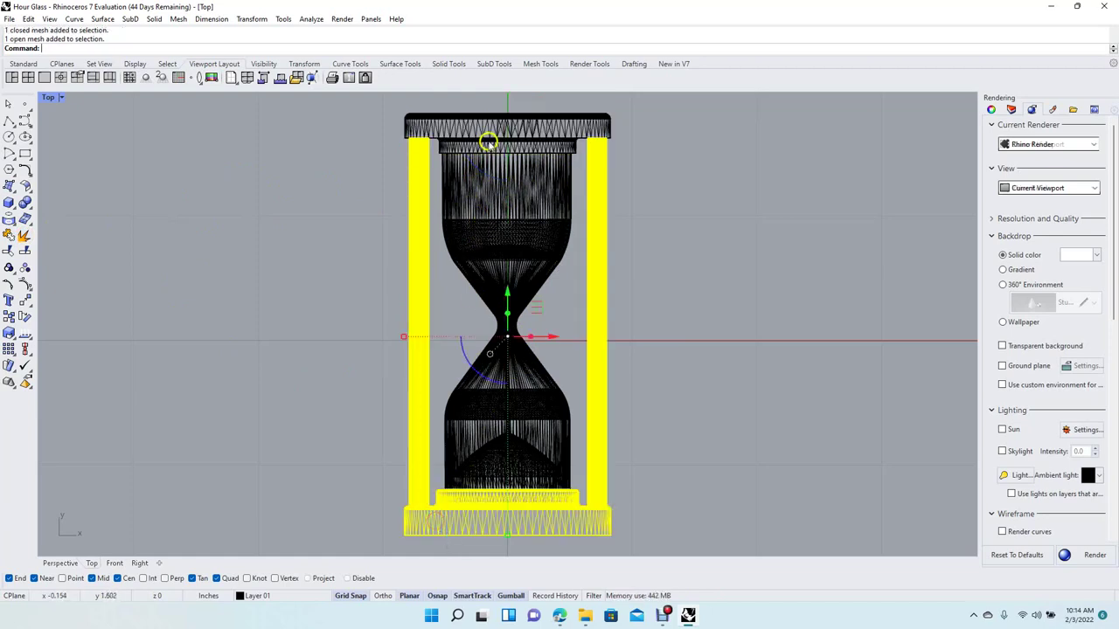
left_click(492, 136, "shift")
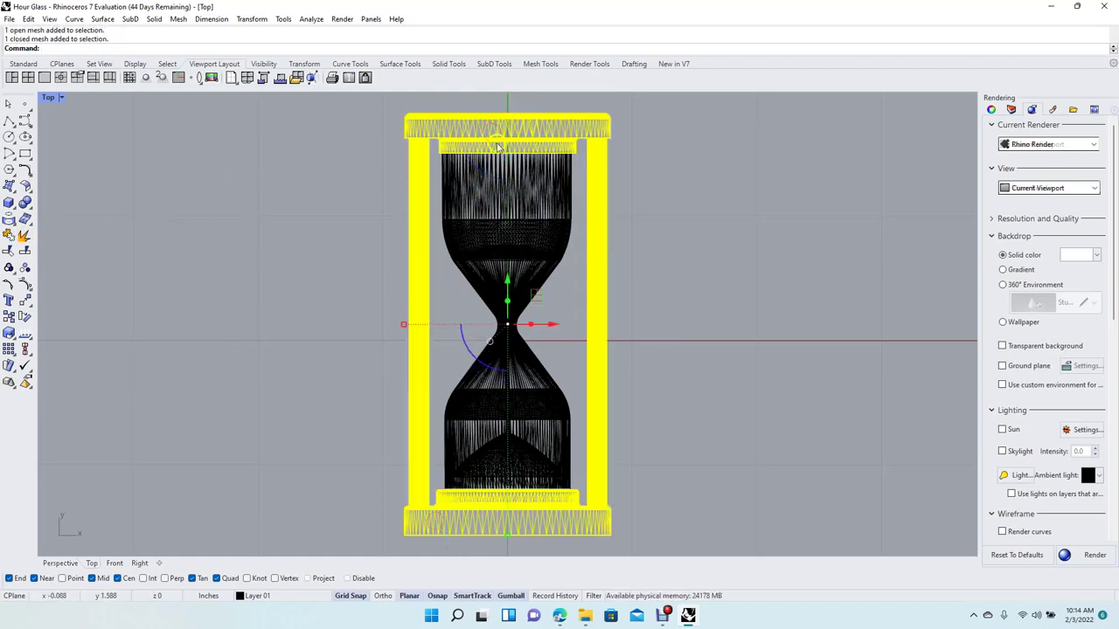
- Bring up the model's materials and select the whole hourglass frame: top cap, posts and base
left_click(1052, 110)
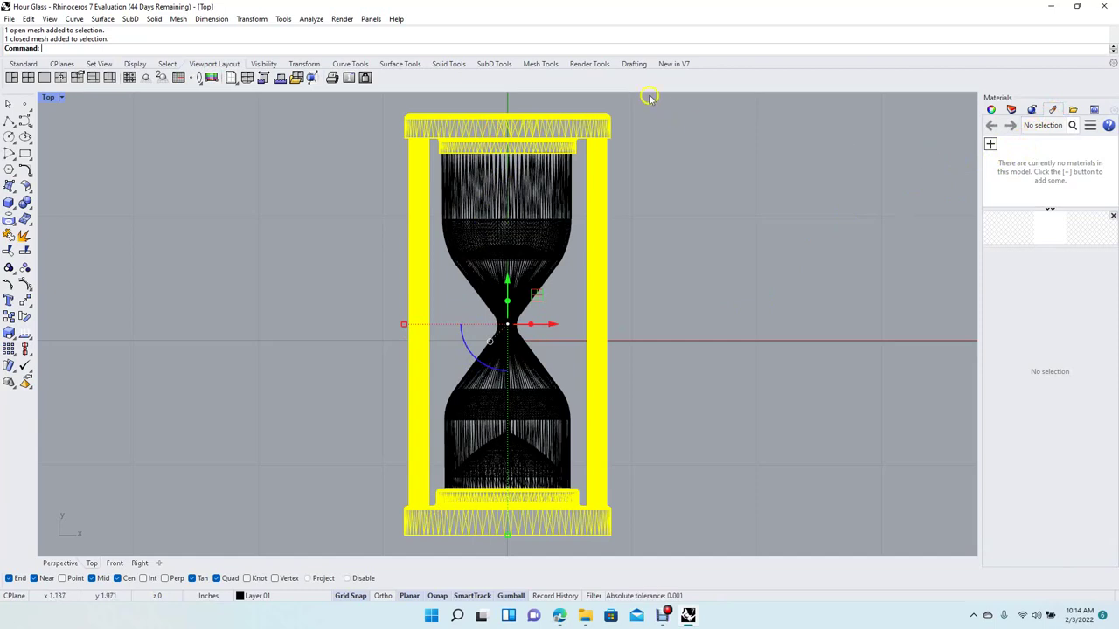
left_click(371, 19)
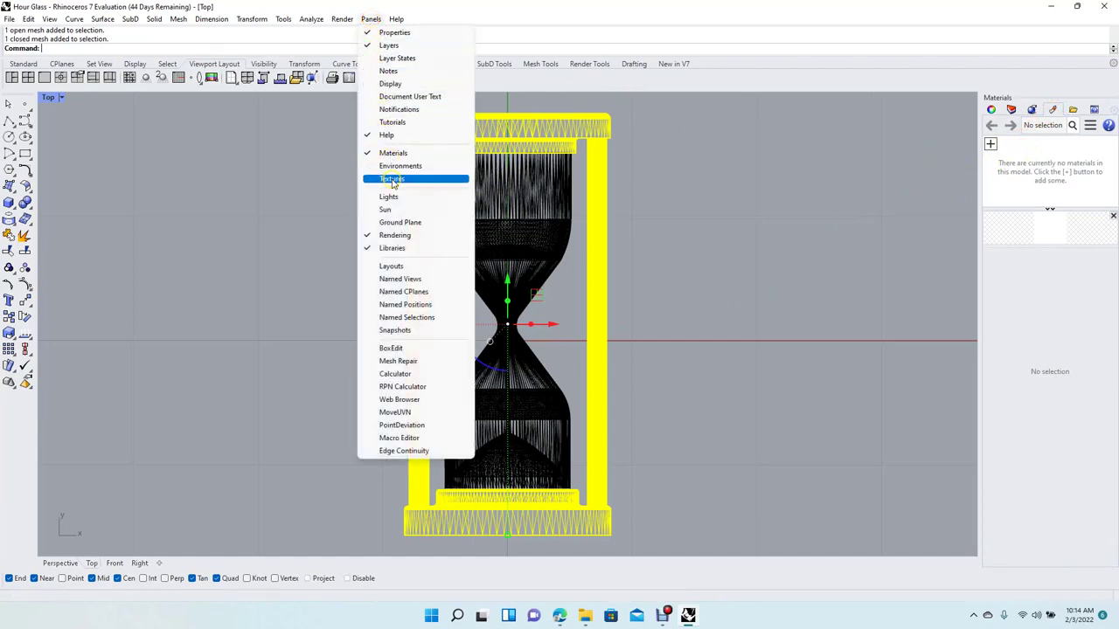
left_click(812, 169)
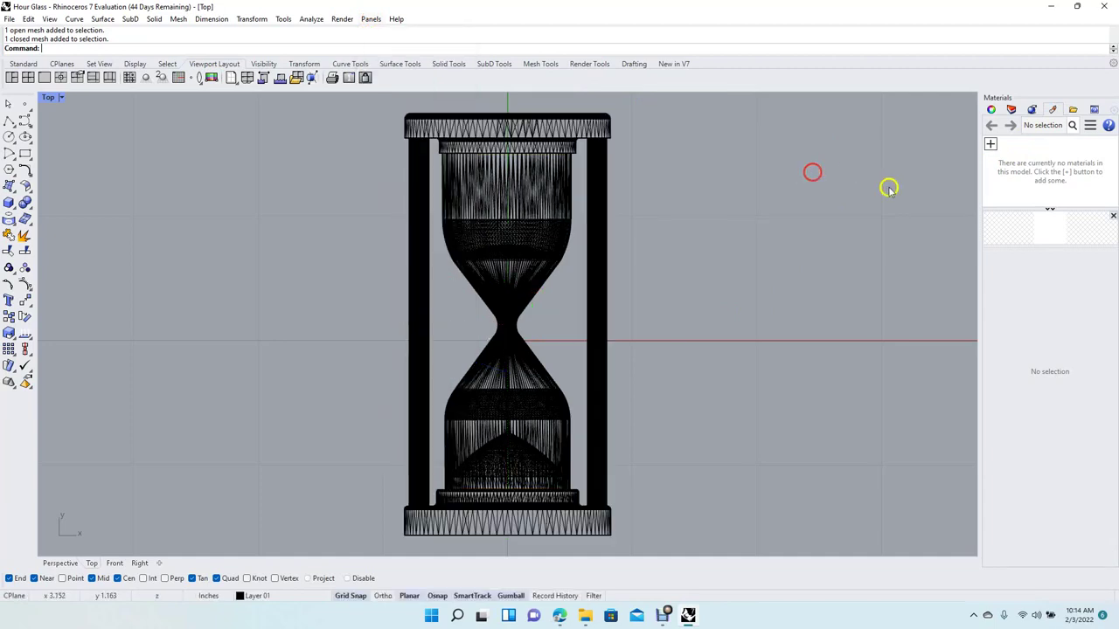
left_click(536, 120)
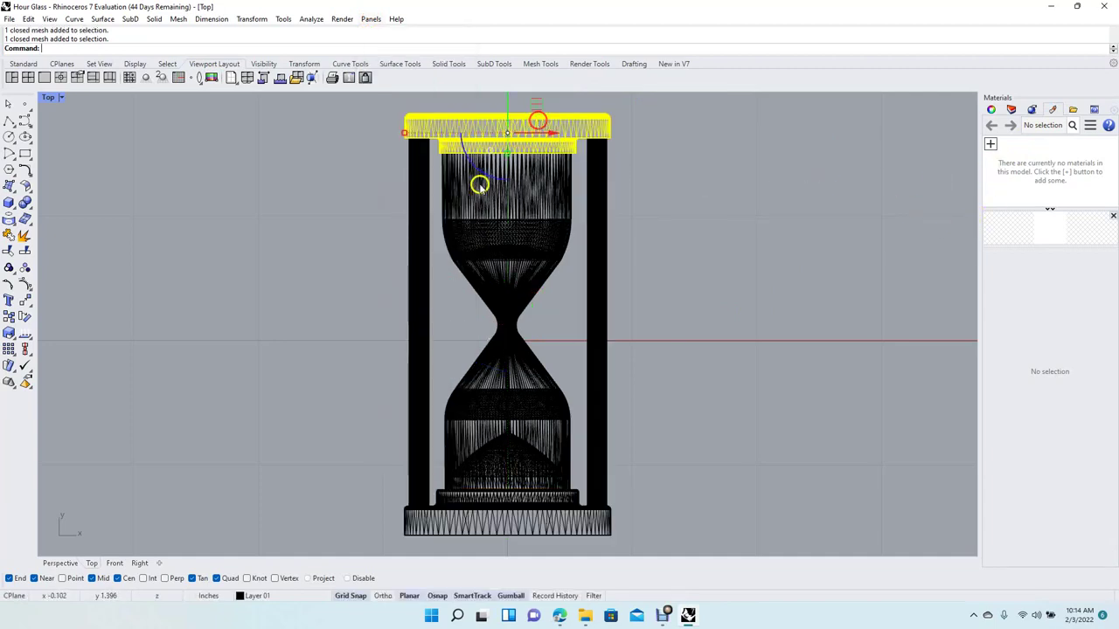
left_click(418, 266, "shift")
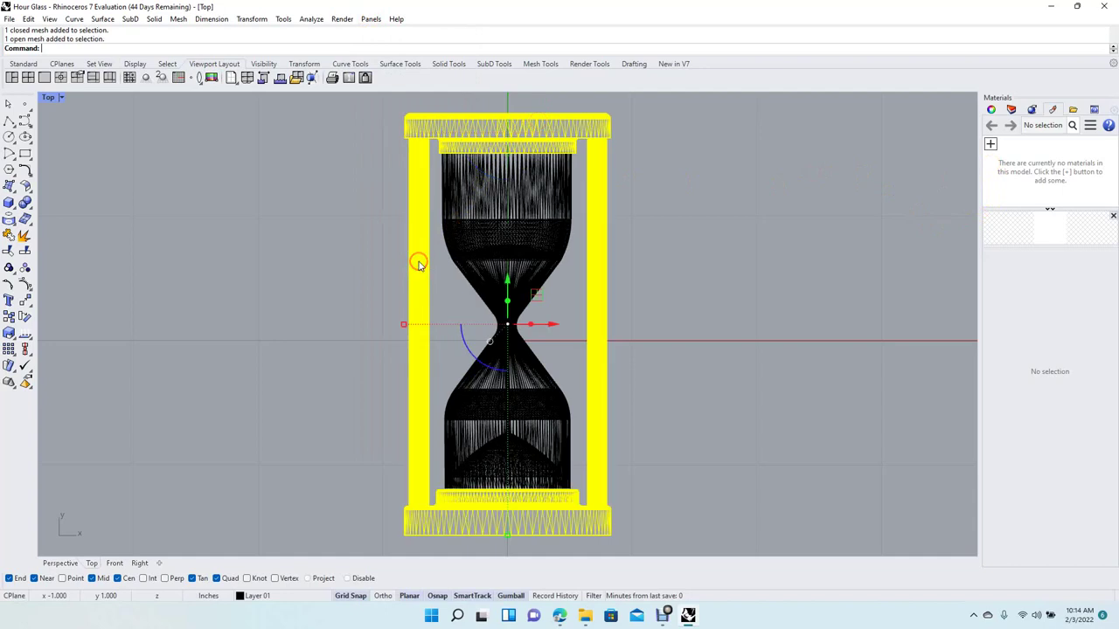
- Import the African teak polished material from the Wood folder of the material library
left_click(992, 144)
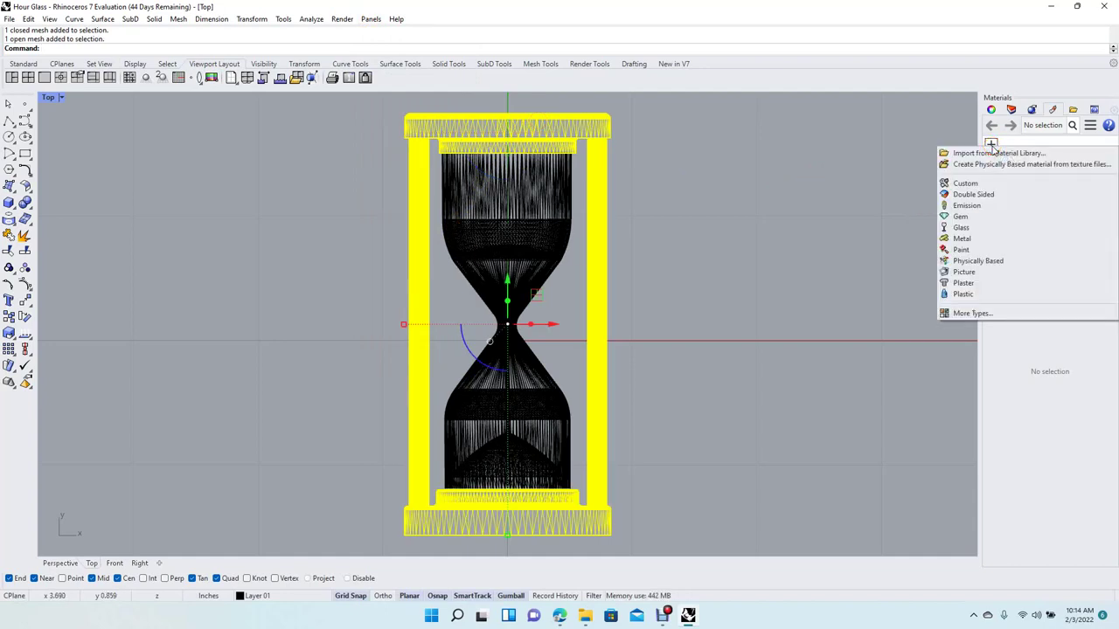
left_click(984, 155)
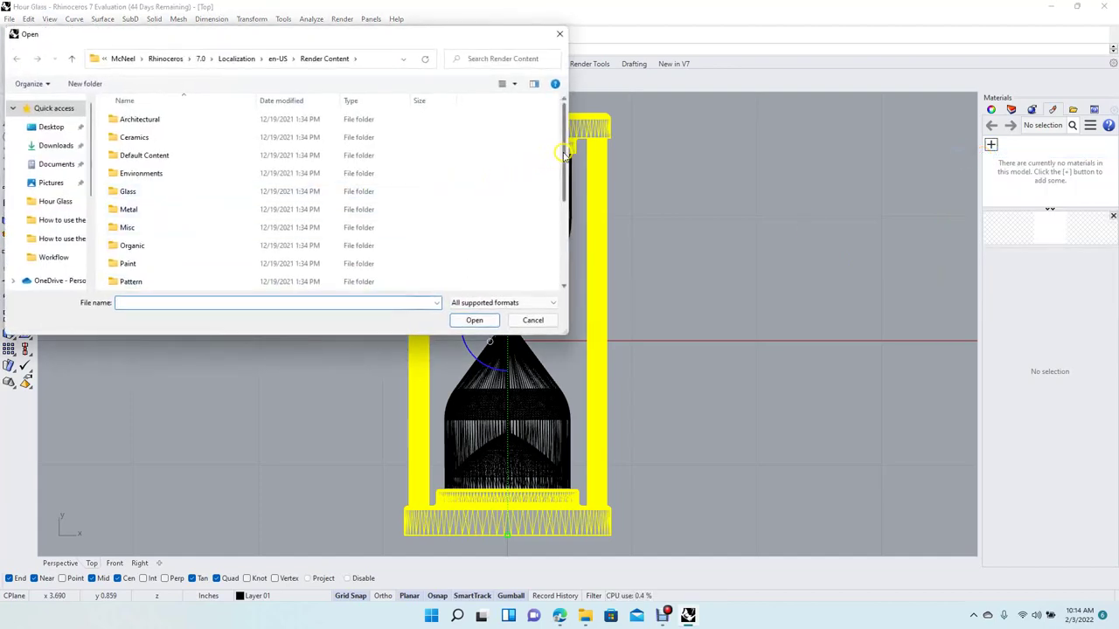
left_click_drag(559, 154, 559, 247)
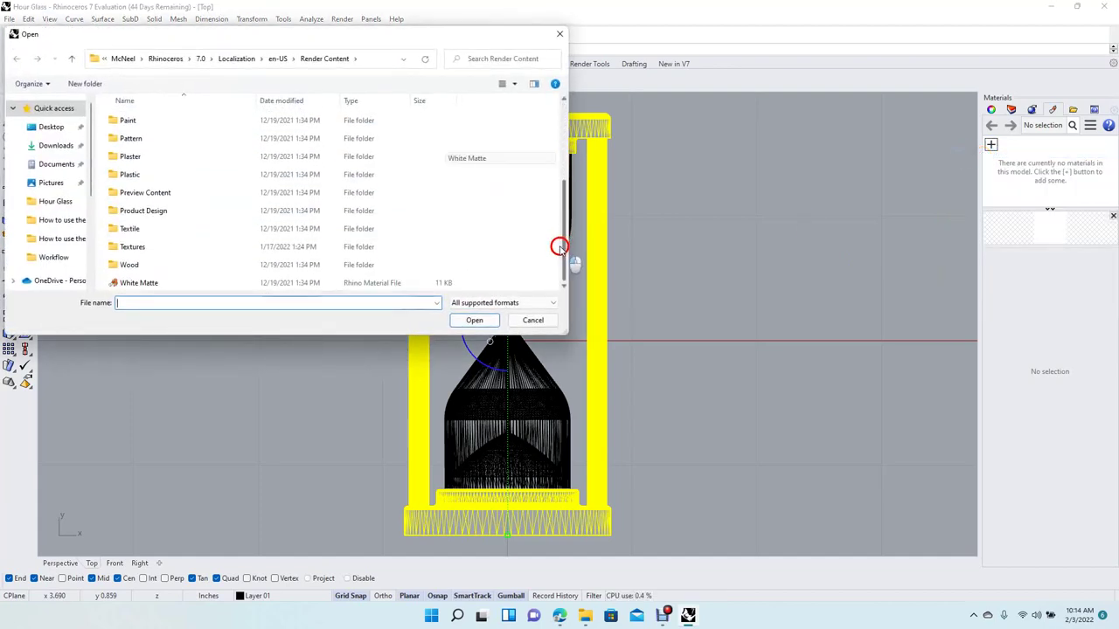
double_click(140, 264)
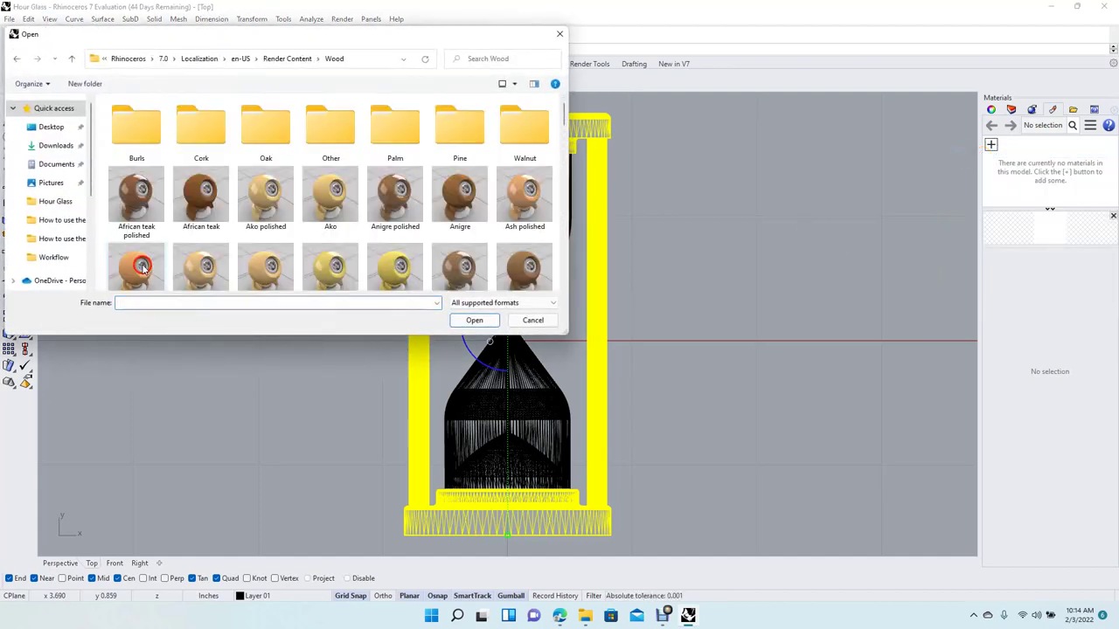
double_click(140, 202)
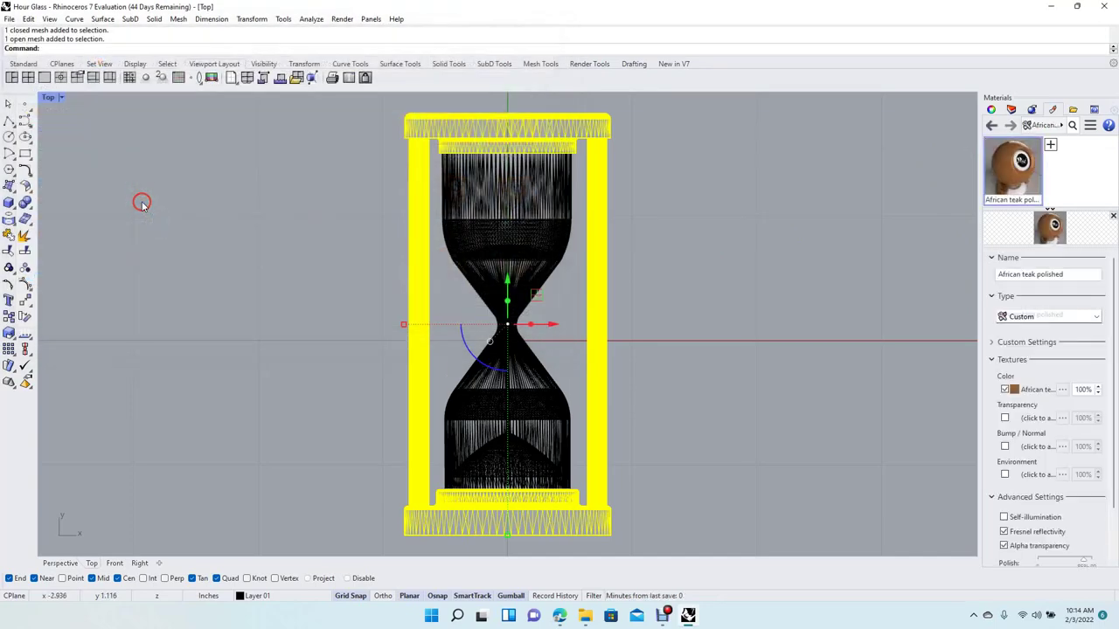
- Assign African teak polished to the selected frame and switch the Top view to Rendered display mode
right_click(1010, 160)
left_click(997, 150)
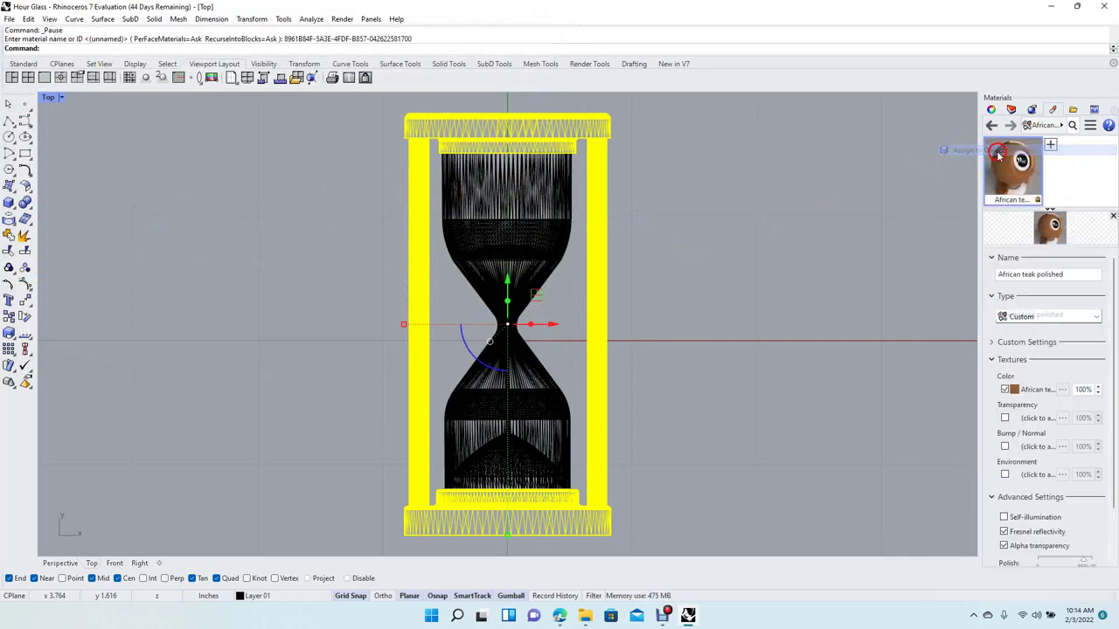
left_click(895, 197)
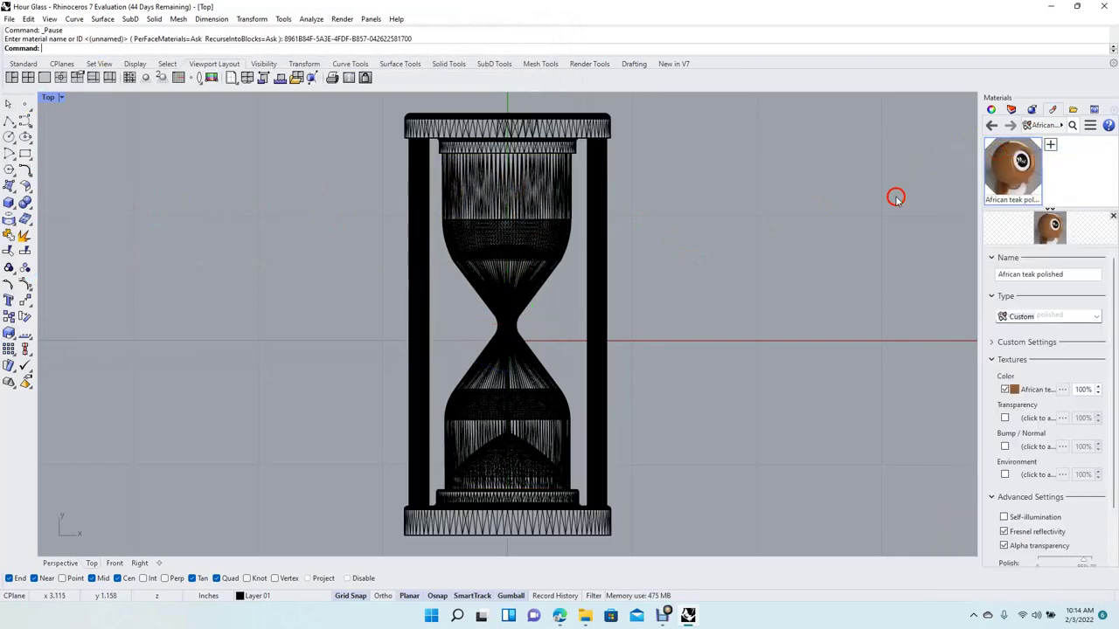
left_click(51, 20)
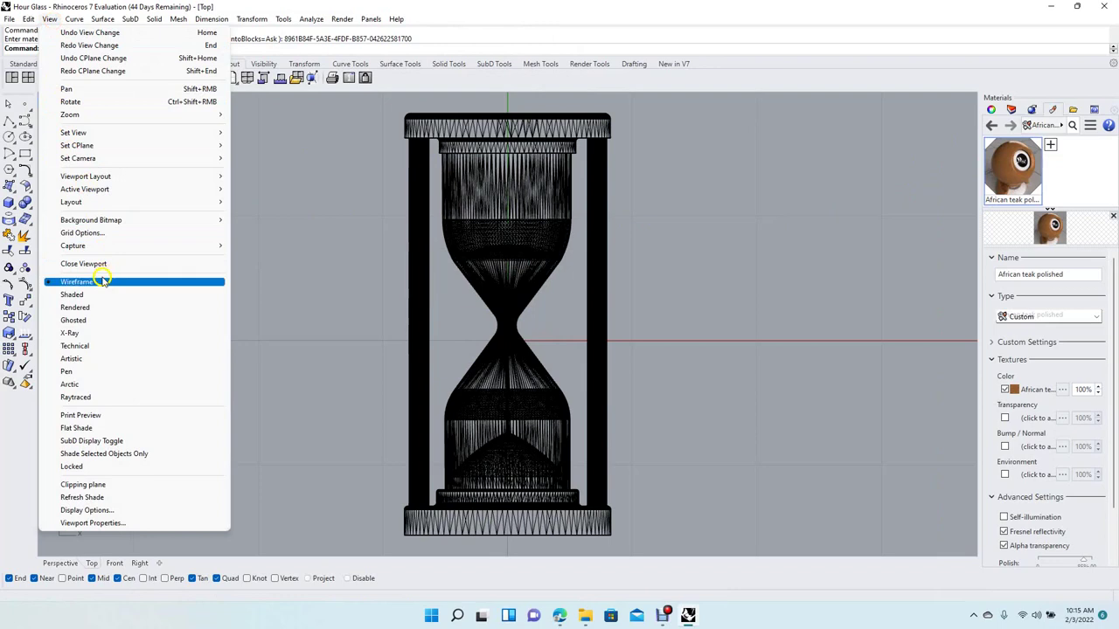
left_click(99, 307)
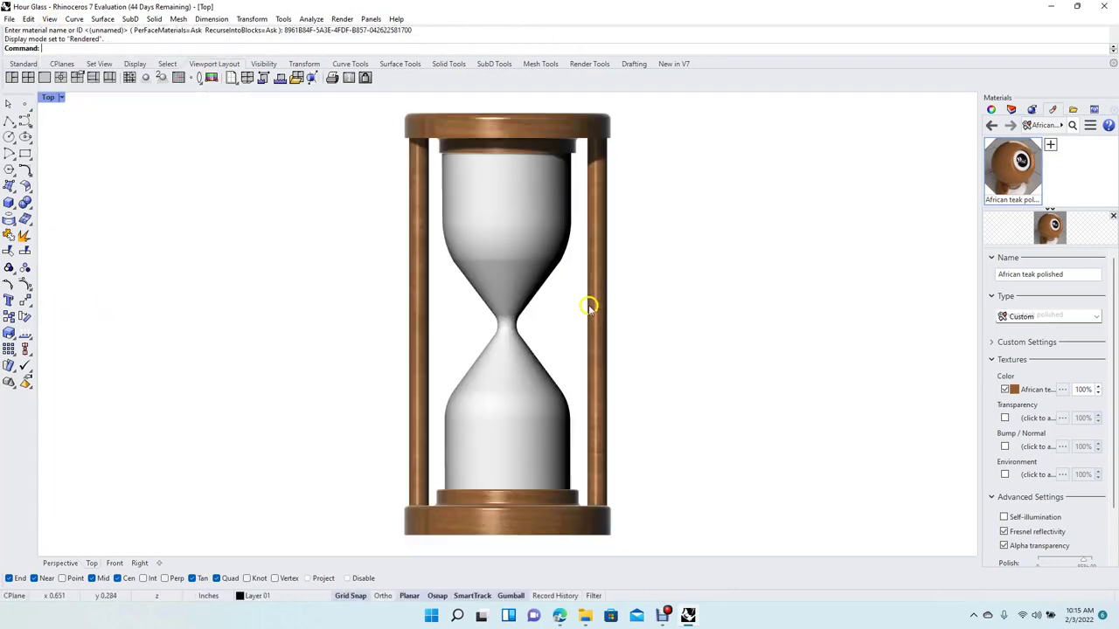
- Move the outer glass mesh 2 in to the right of the frame and the inner glass mesh equally far to the left
left_click(504, 241)
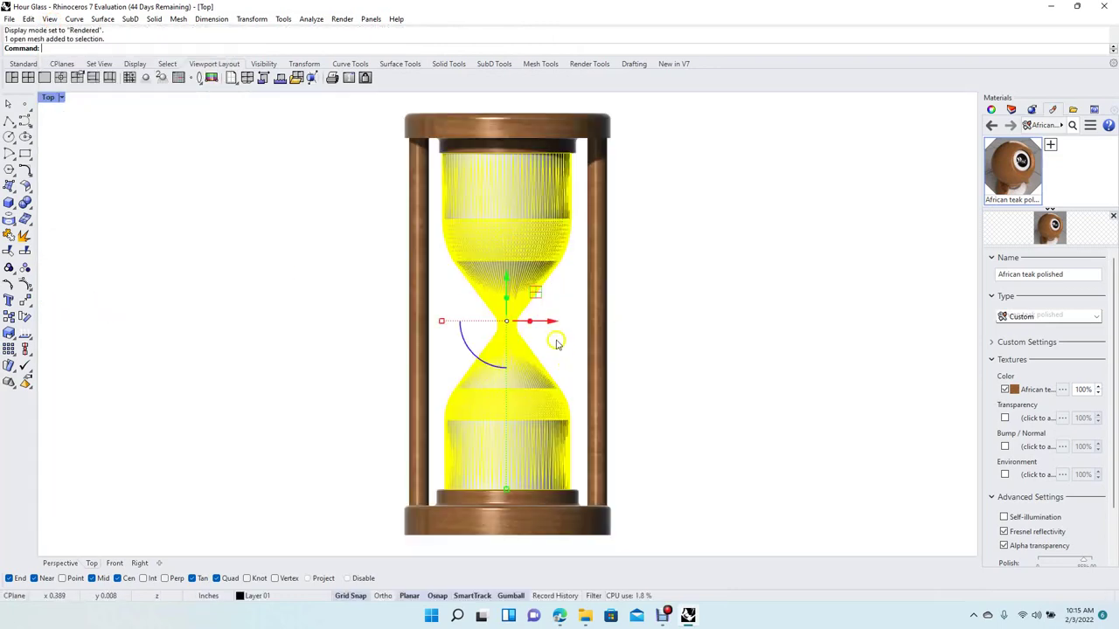
left_click_drag(552, 324, 801, 323)
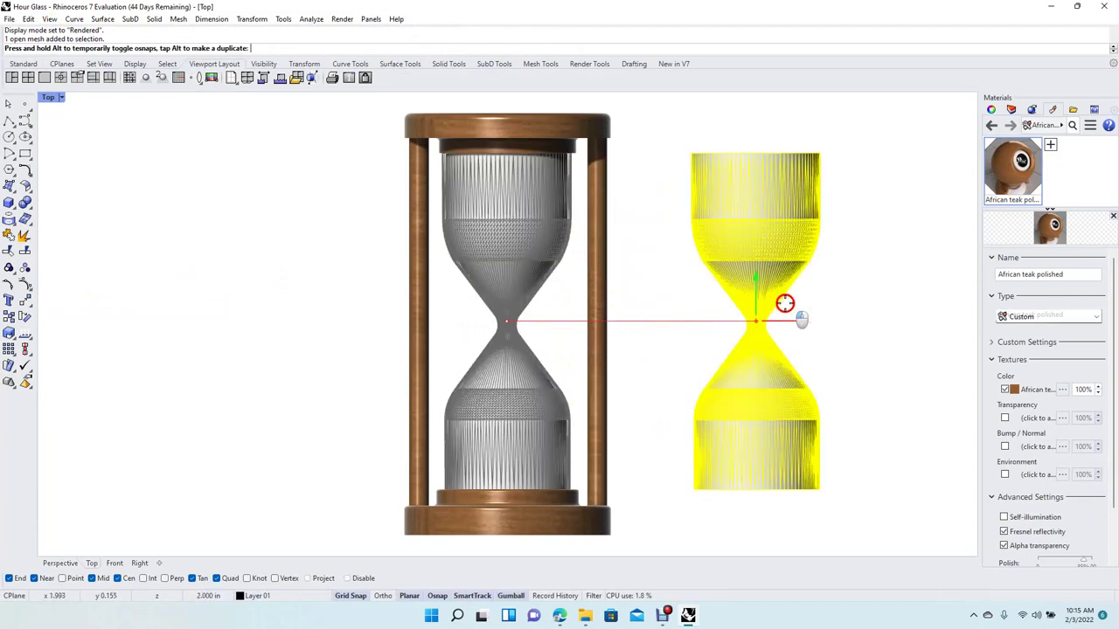
left_click(522, 258)
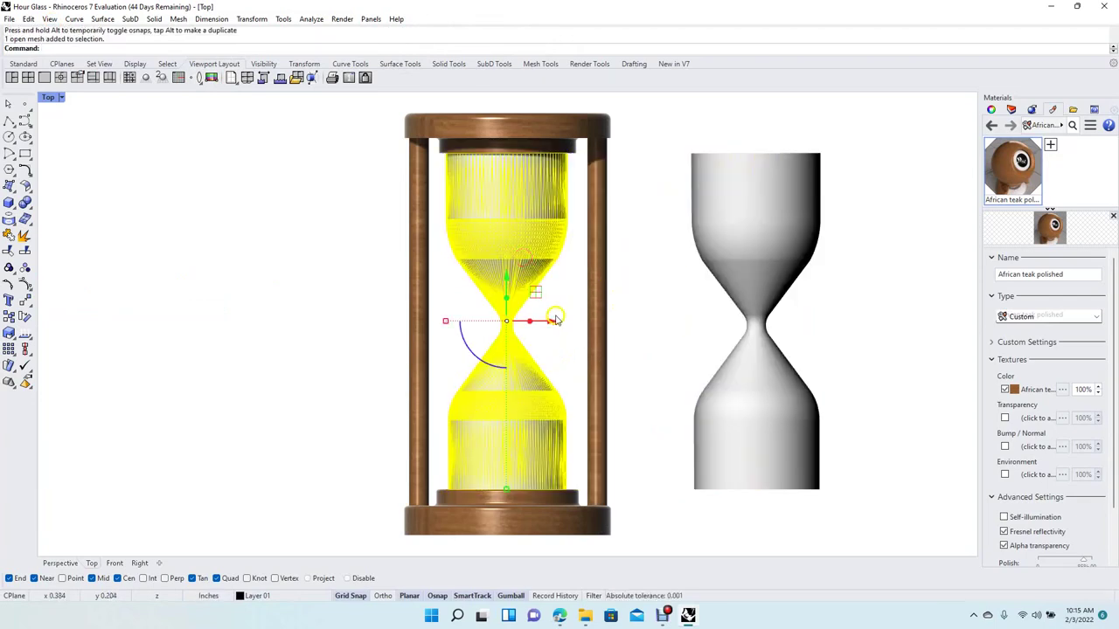
left_click(448, 314)
left_click_drag(448, 315, 305, 324)
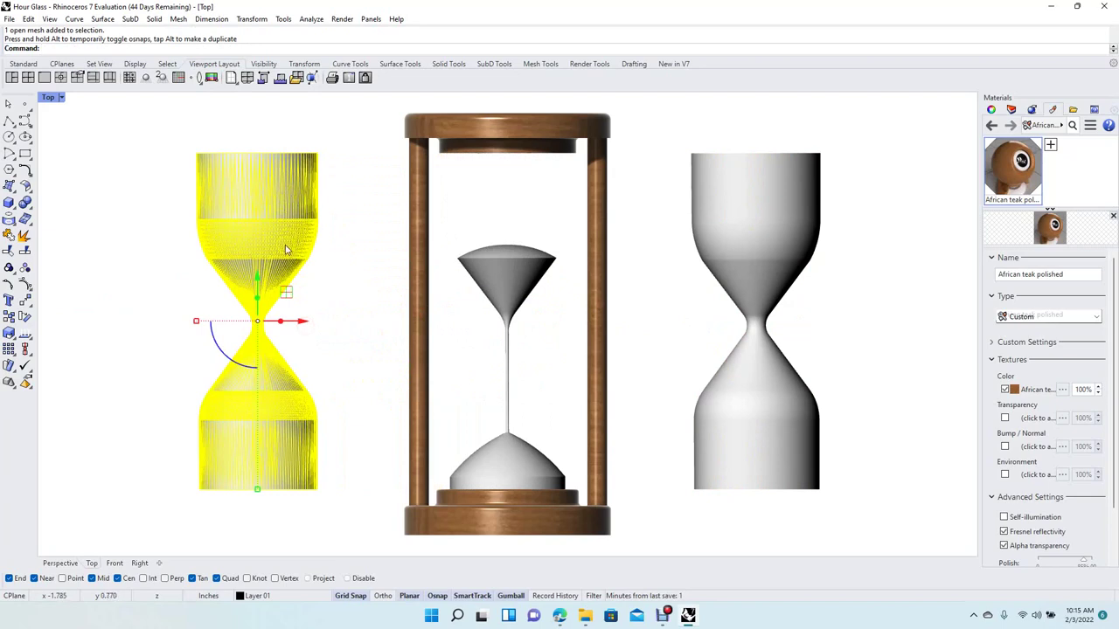
- Select all the upper and lower sand meshes inside the frame and create a new Paint material
left_click(507, 252)
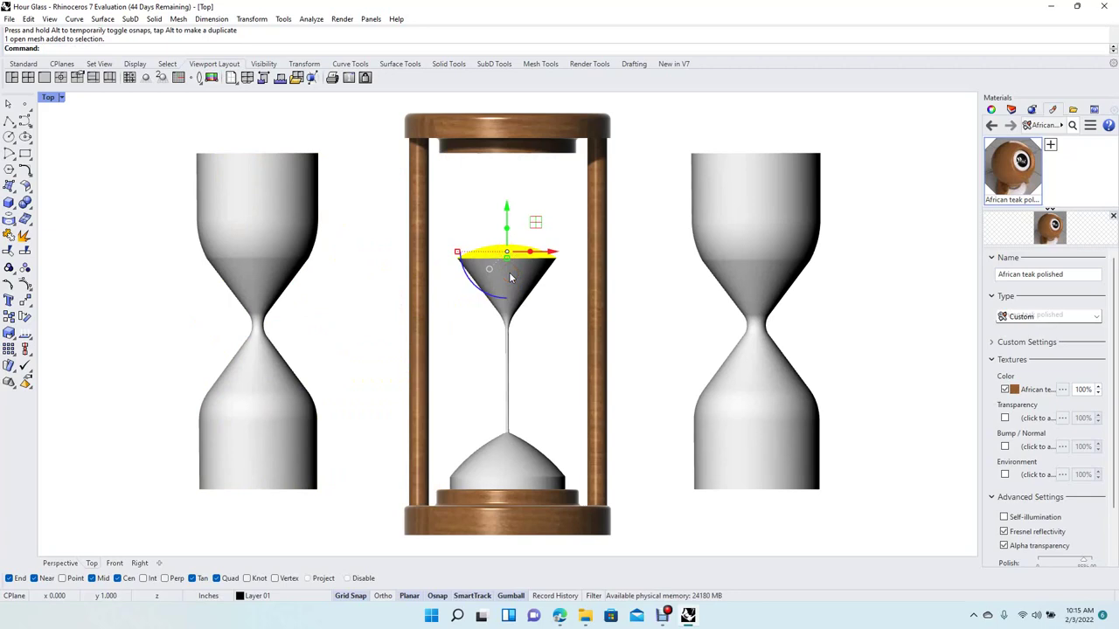
left_click(510, 275, "shift")
left_click(504, 455, "shift")
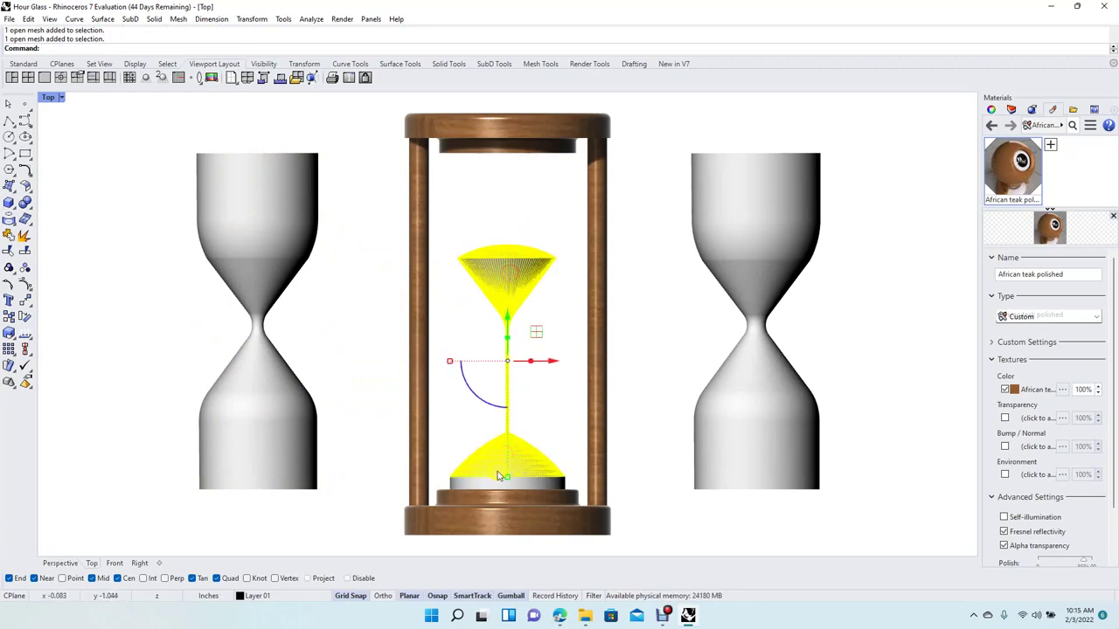
left_click(490, 487, "shift")
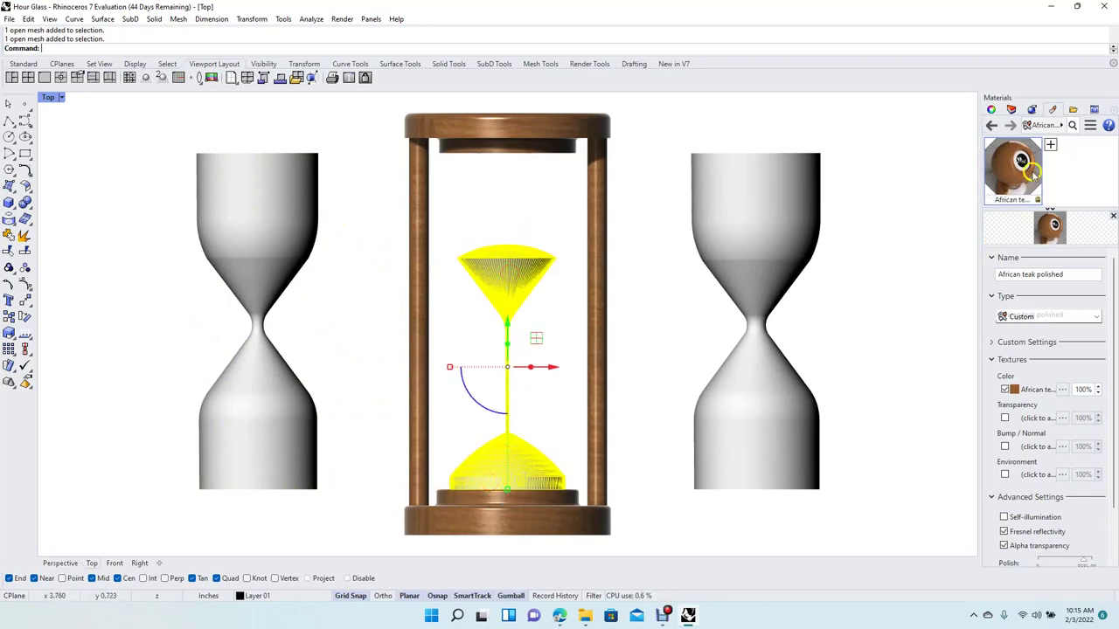
left_click(1048, 147)
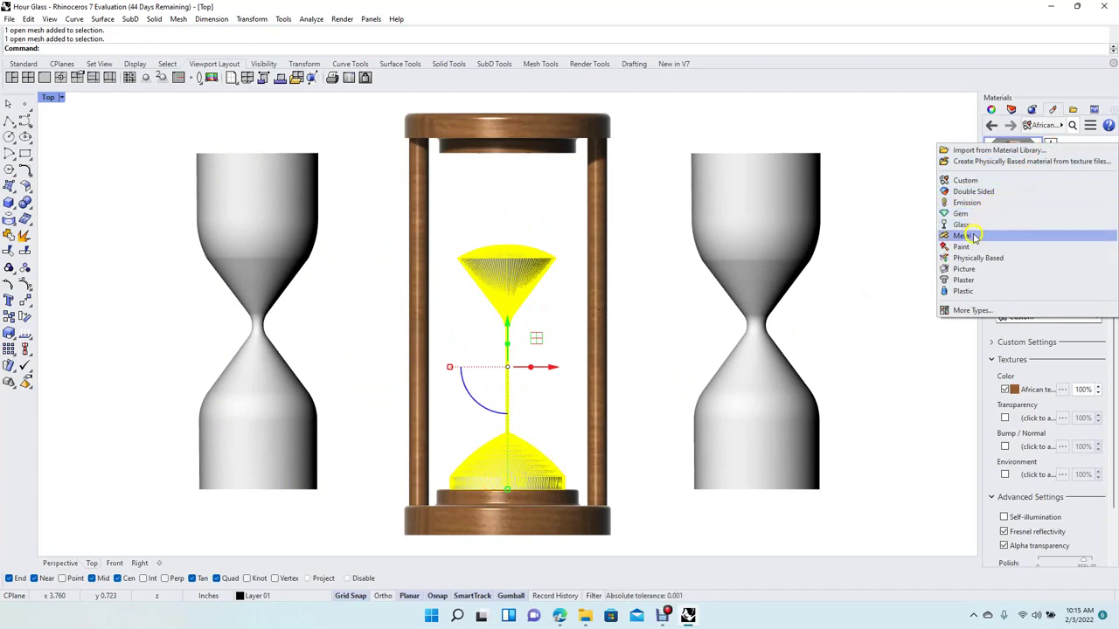
left_click(962, 246)
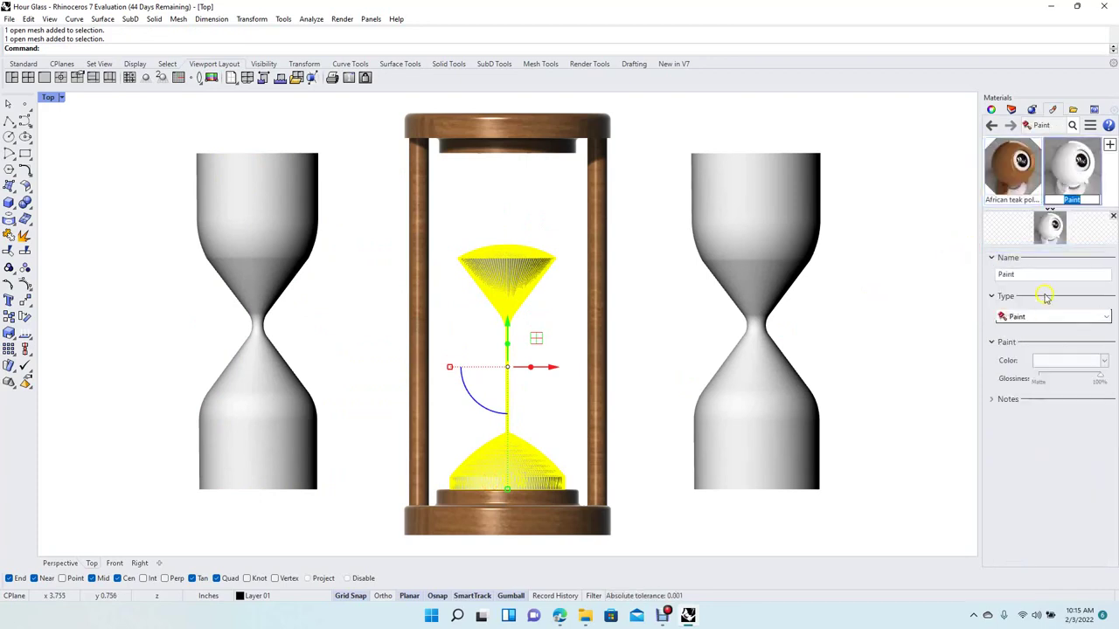
- Set the Paint material's color to the tan #D2A05B and assign it to the selected sand meshes
left_click(1062, 361)
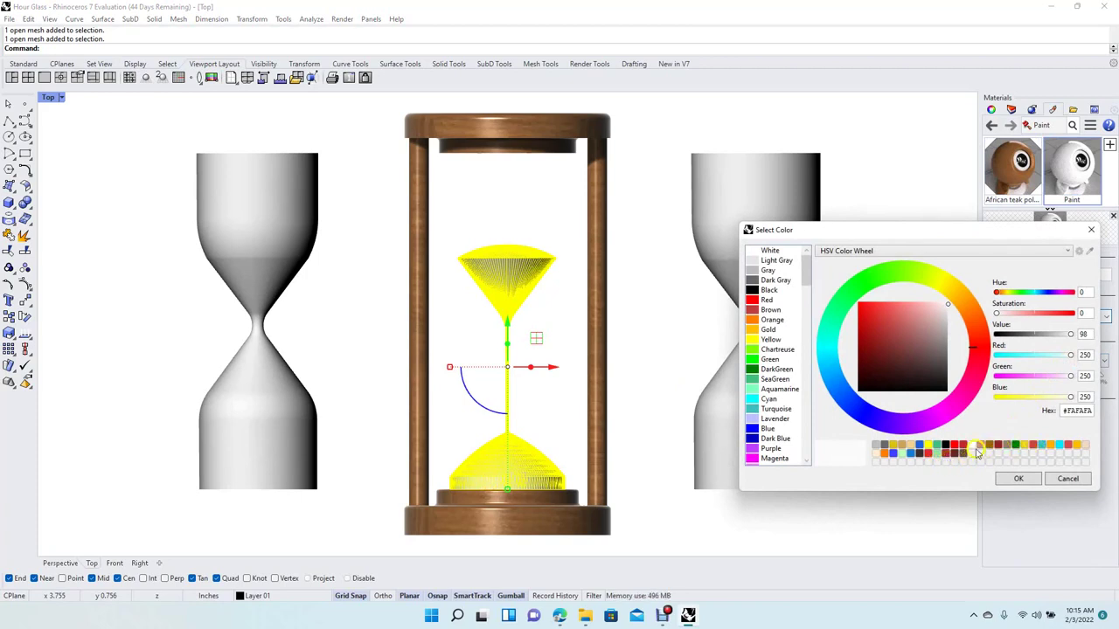
left_click(901, 445)
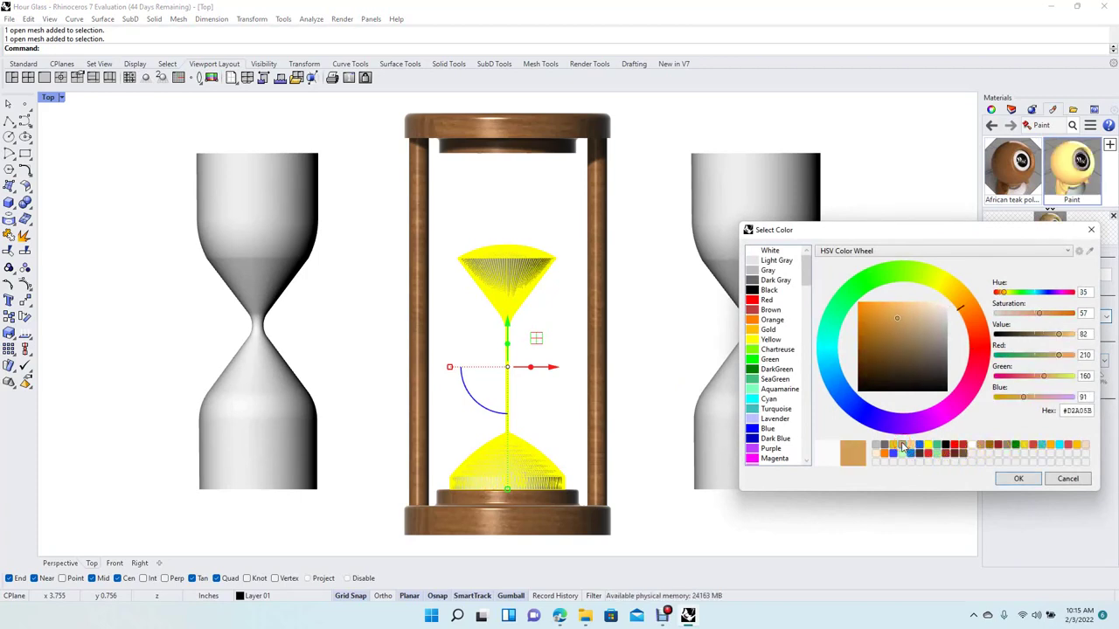
left_click(1016, 479)
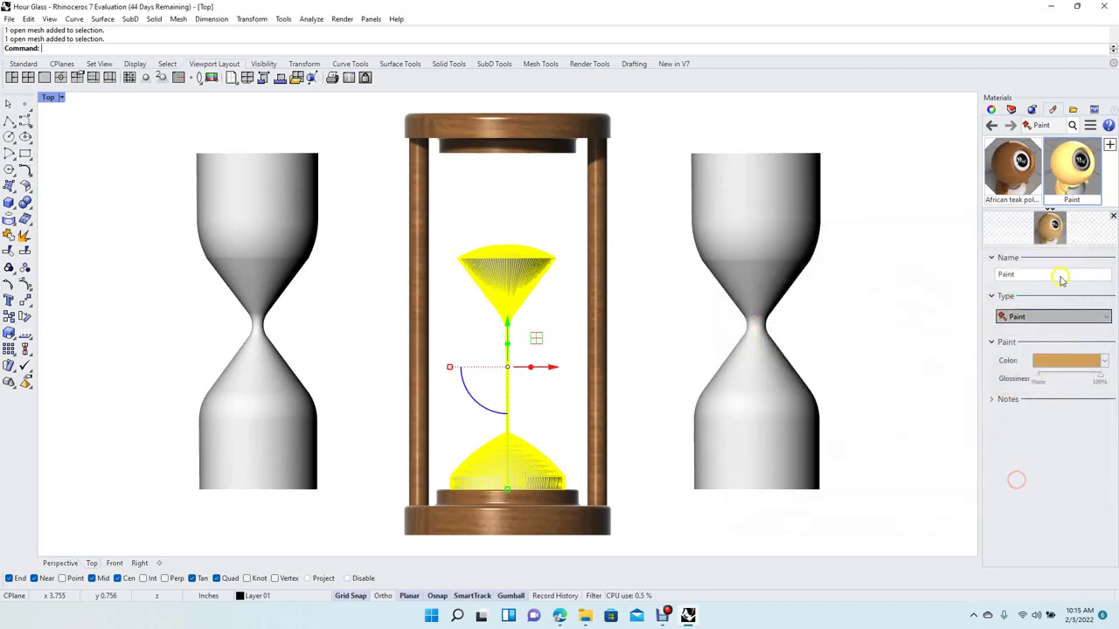
right_click(1063, 168)
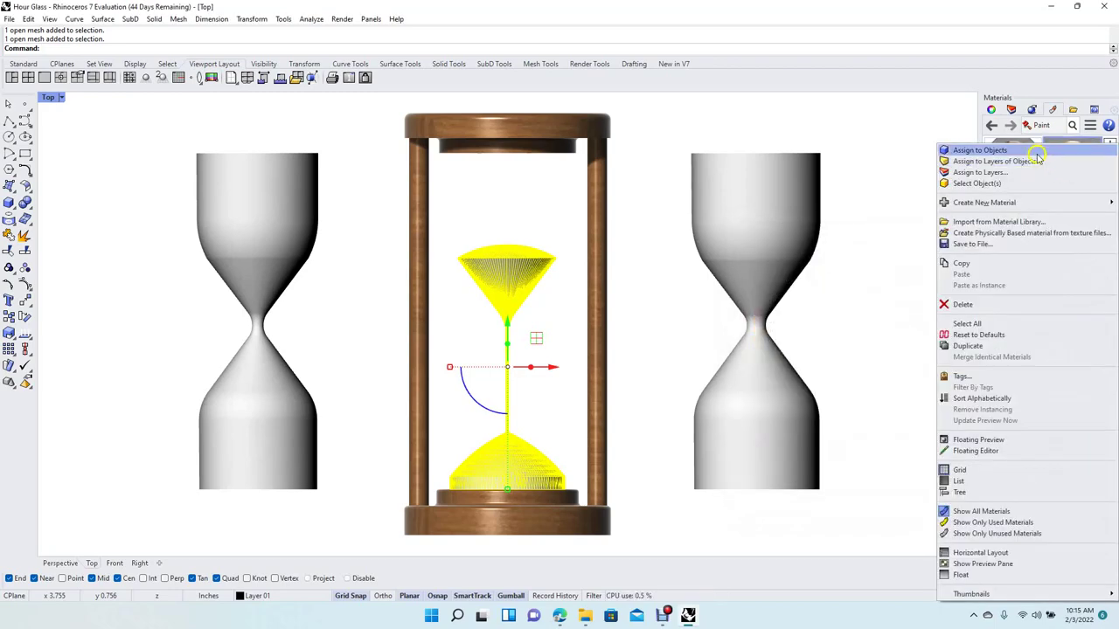
left_click(970, 149)
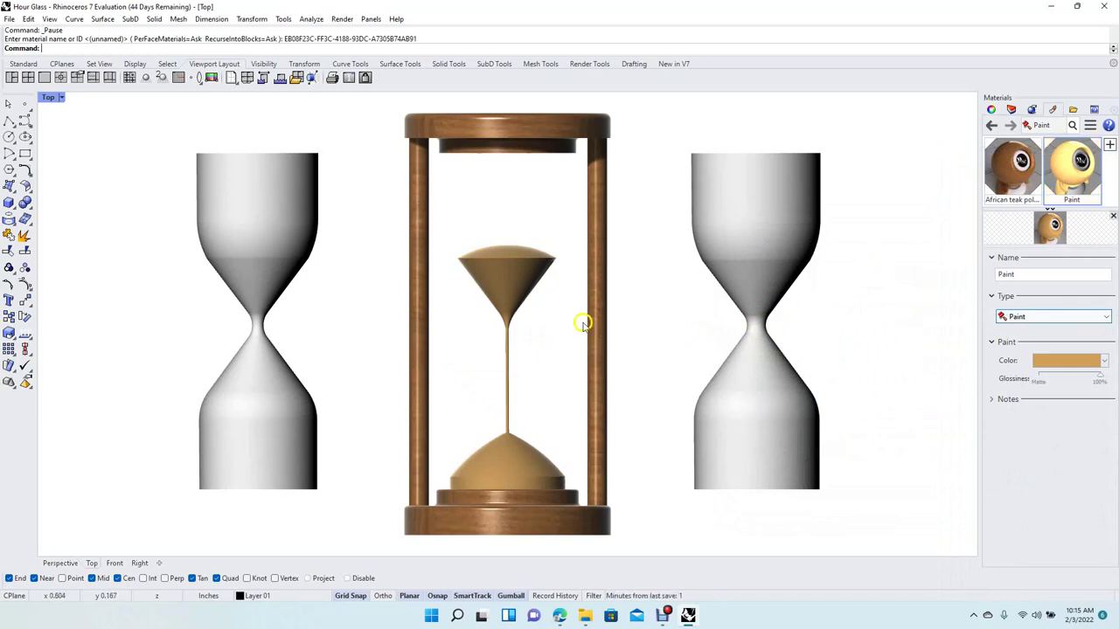
- Reselect the sand meshes, change the Paint material's color to the lighter sand tone #F3D190, and clear the selection
left_click(518, 254)
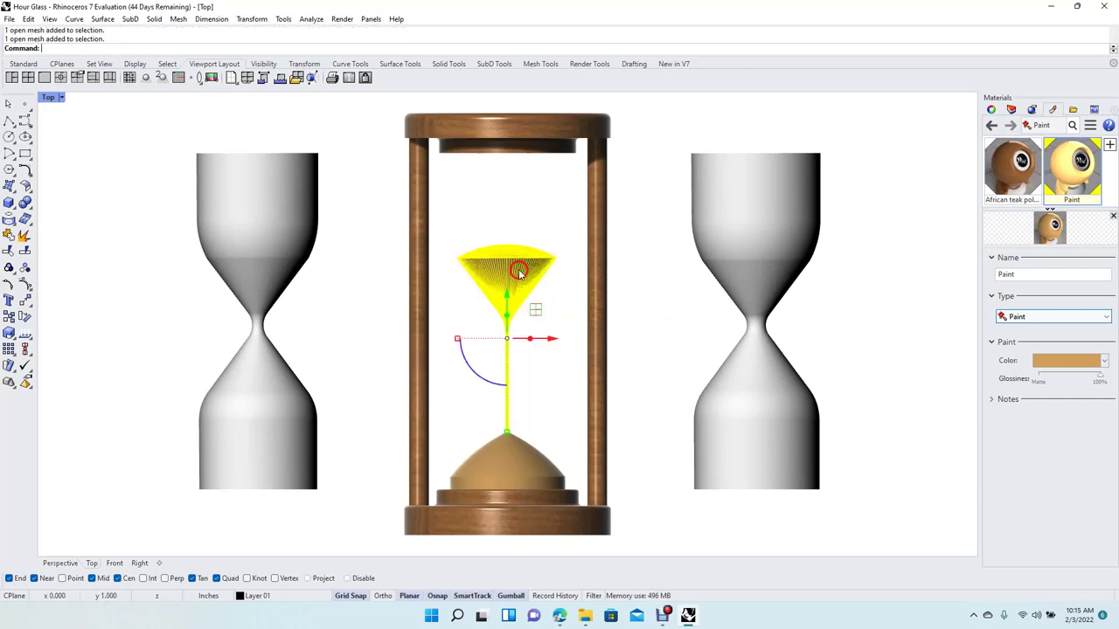
left_click(513, 451, "shift")
left_click(494, 486, "shift")
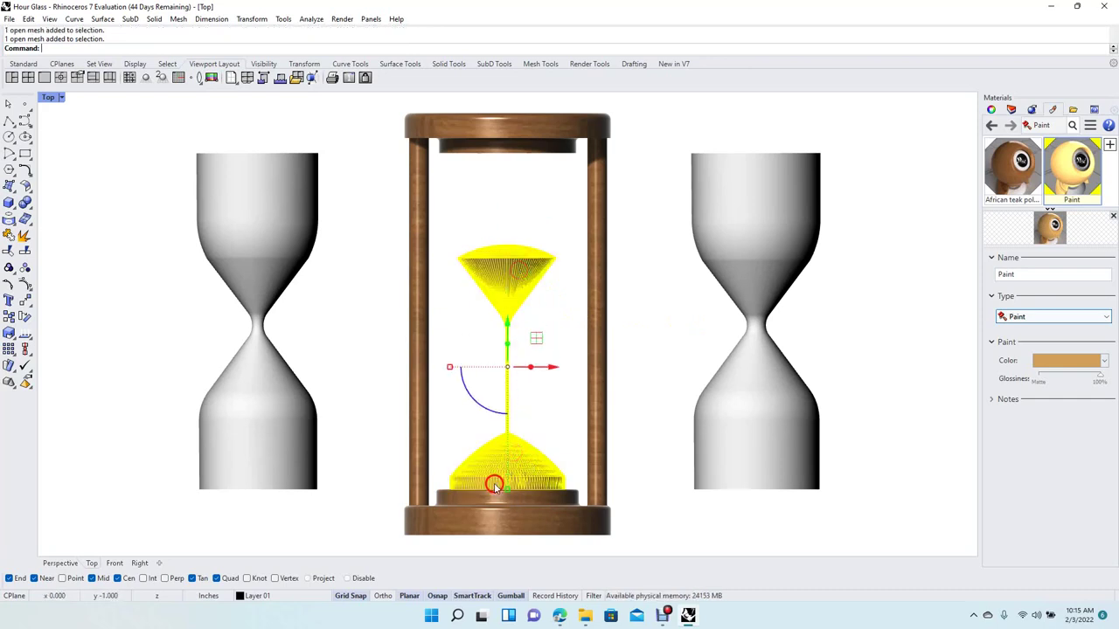
left_click(1084, 363)
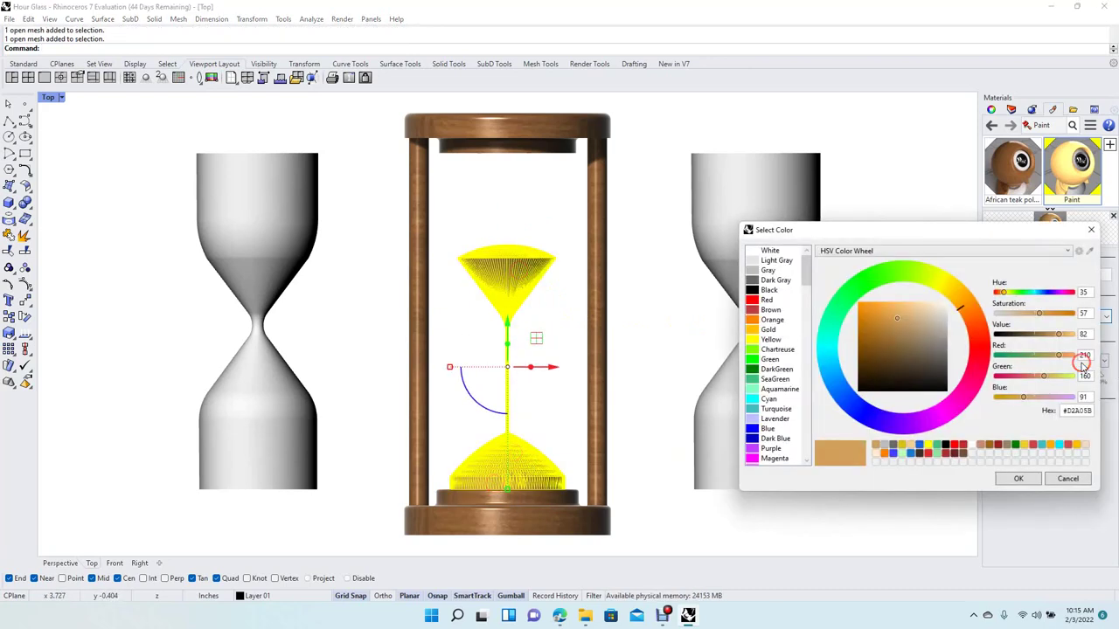
left_click(911, 446)
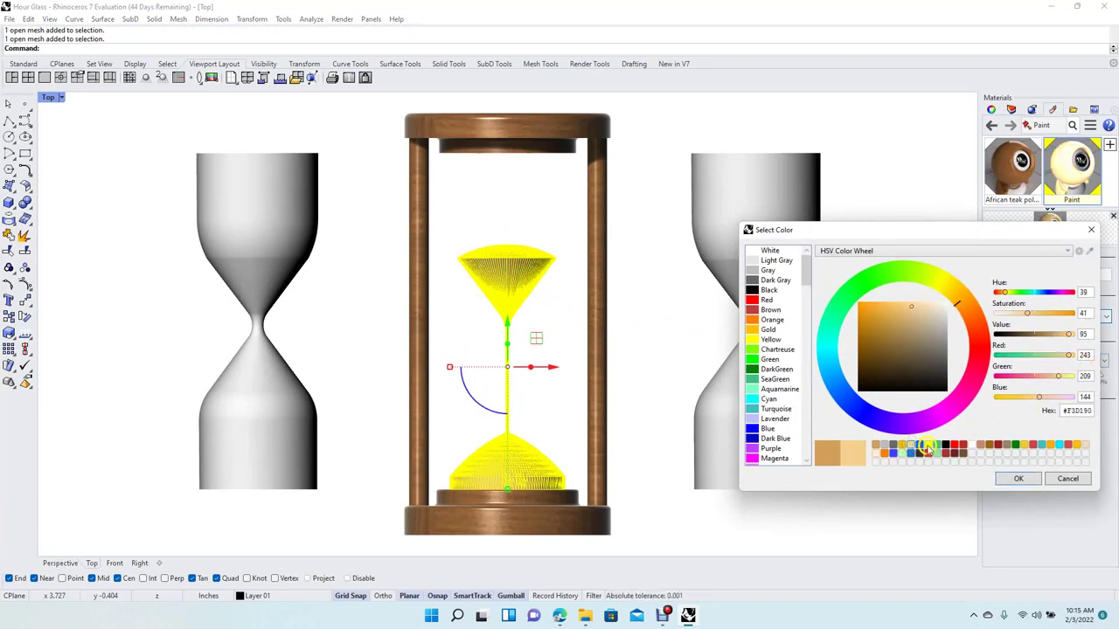
left_click(1020, 478)
left_click(874, 401)
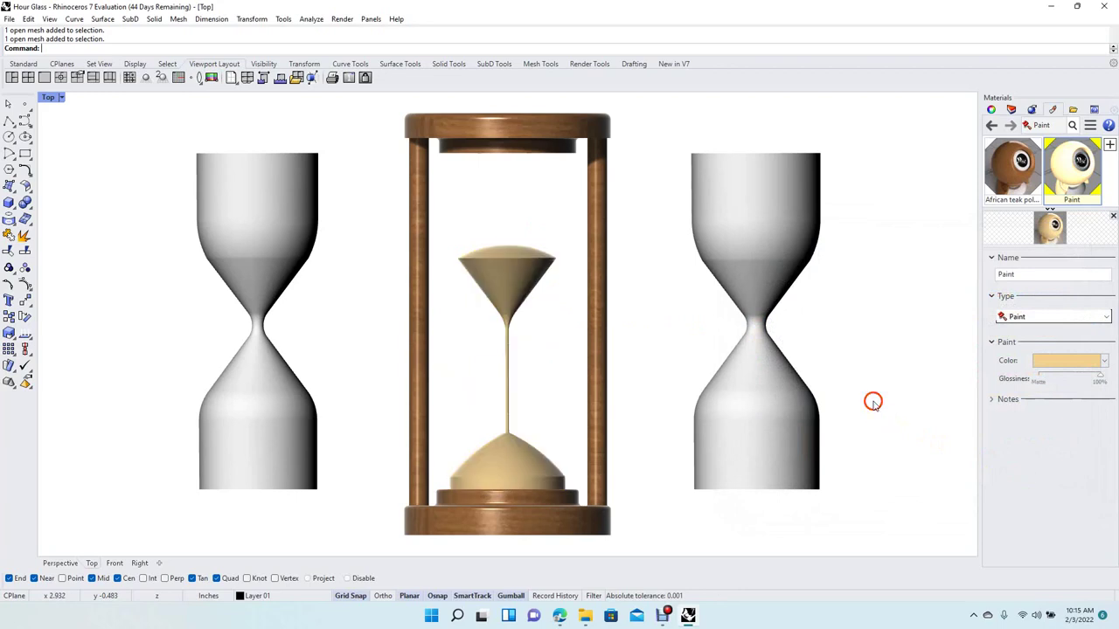
- Select the inner glass mesh beside the frame and create a new Glass material
left_click(250, 219)
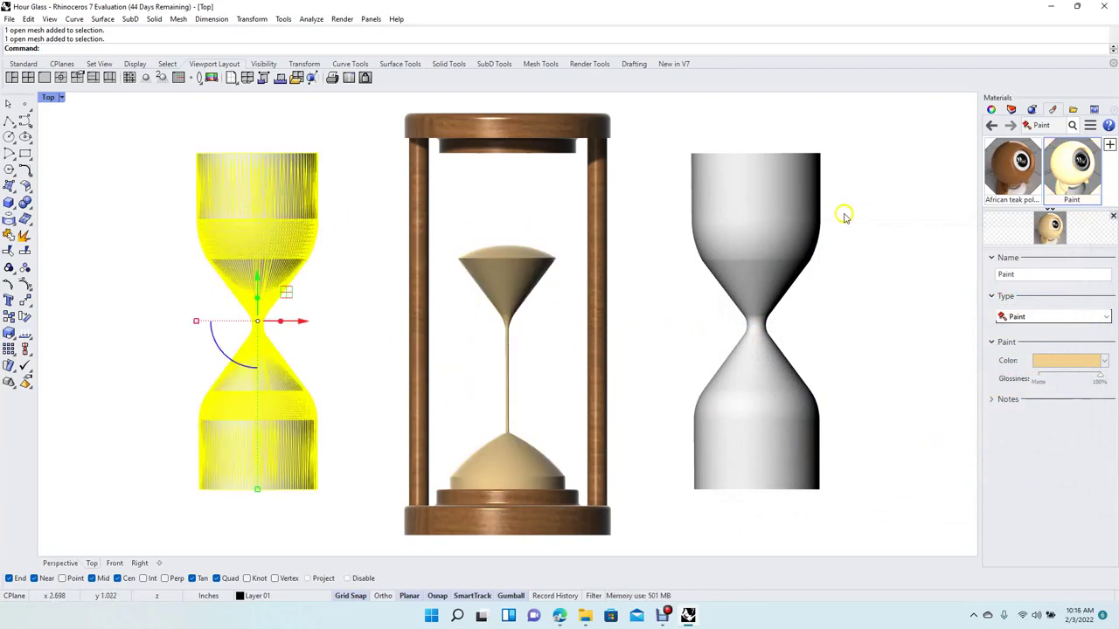
left_click(1109, 148)
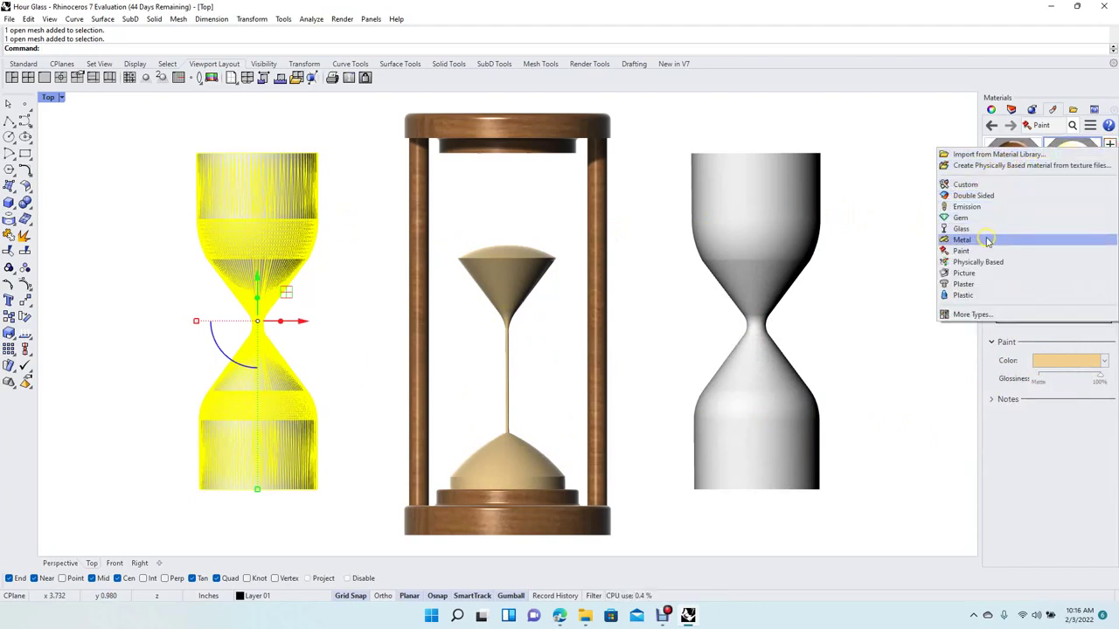
left_click(970, 229)
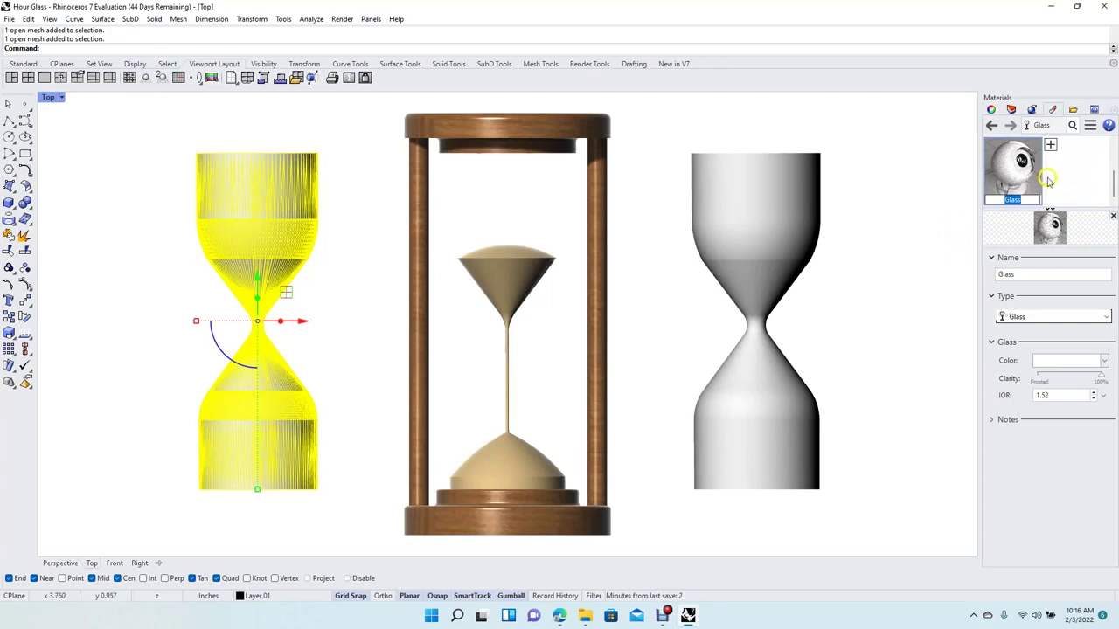
- Import the Clear Glass material from the Glass folder of the material library
left_click(1050, 145)
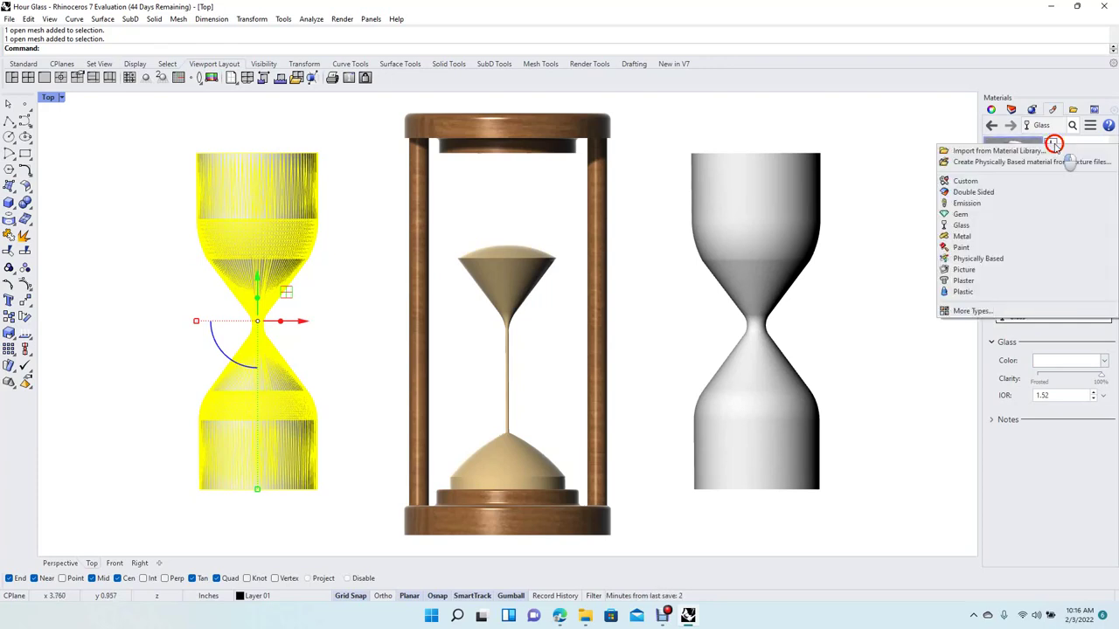
left_click(985, 152)
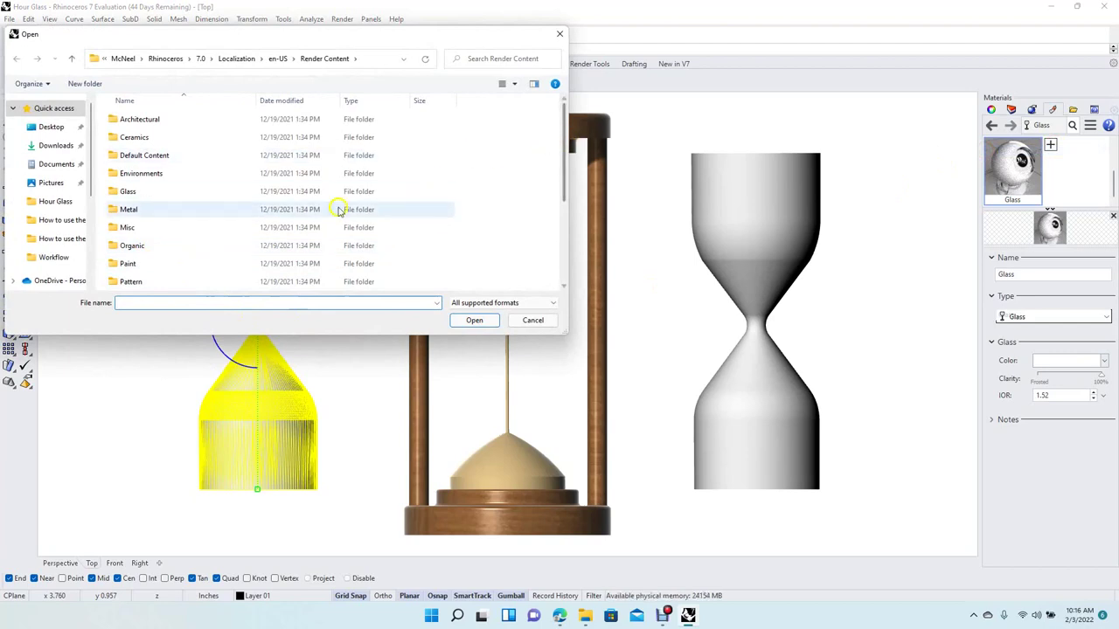
left_click(128, 191)
double_click(128, 191)
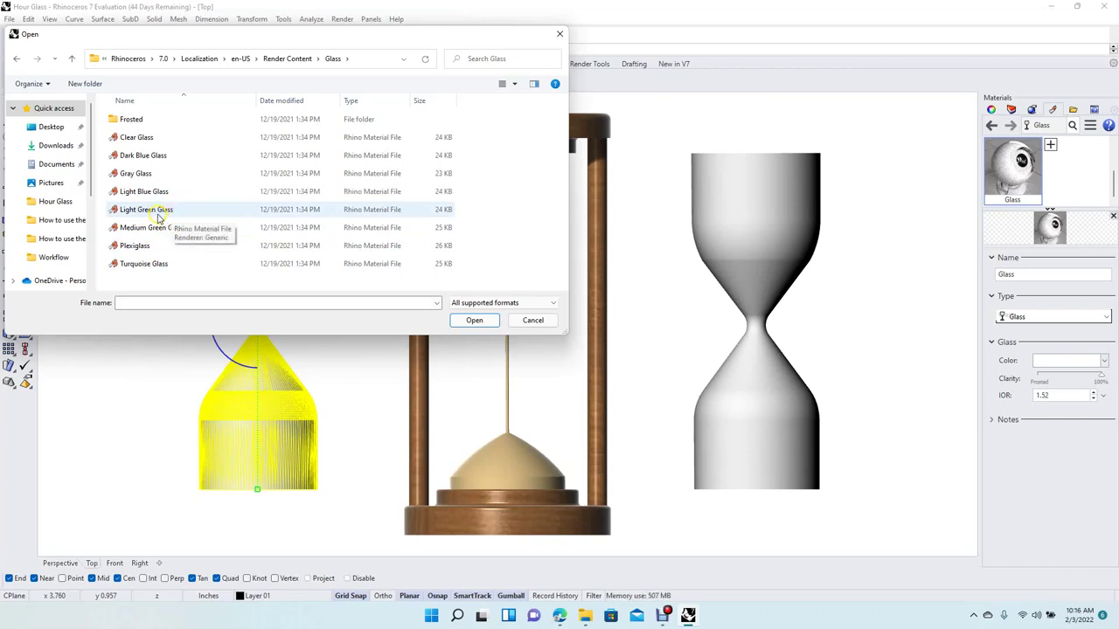
double_click(132, 140)
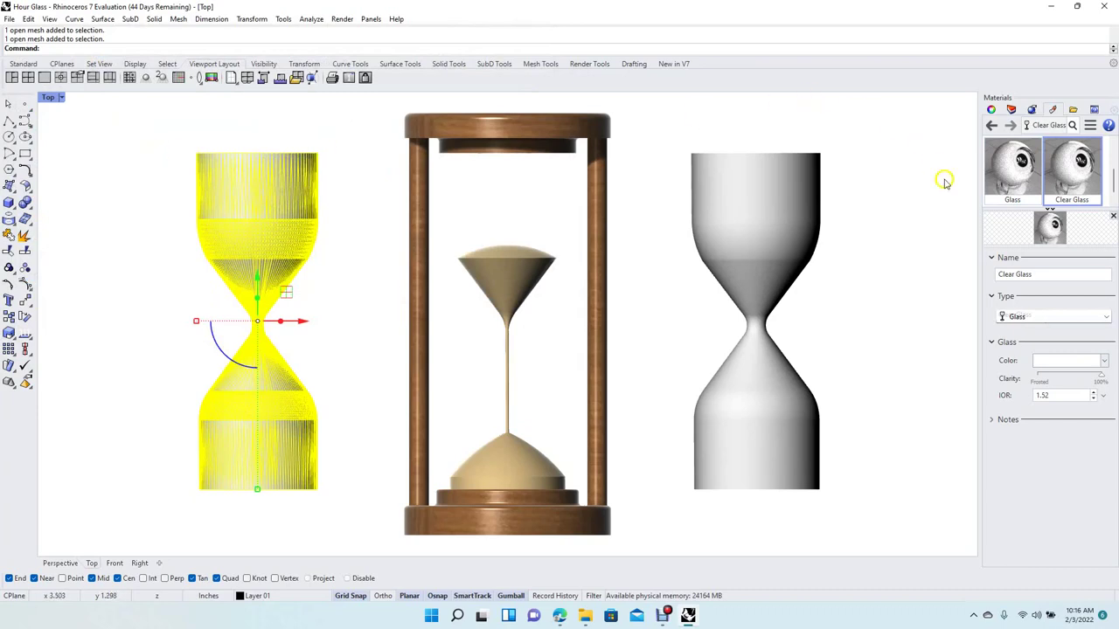
- Assign Clear Glass to the selected inner glass mesh and to the outer glass mesh on the other side of the frame
right_click(1072, 166)
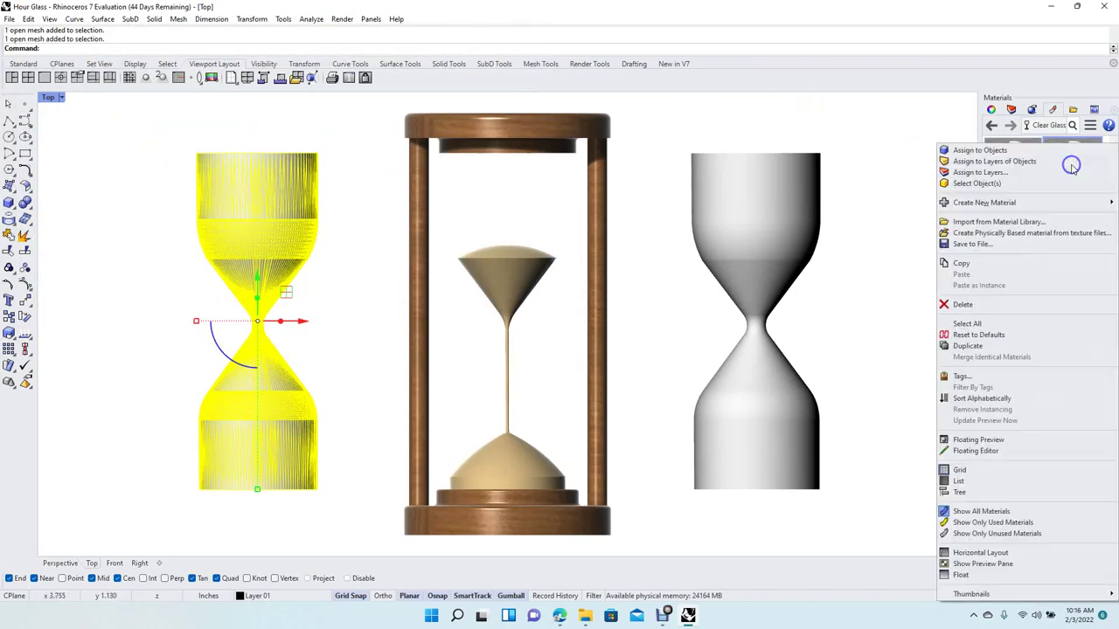
left_click(1018, 150)
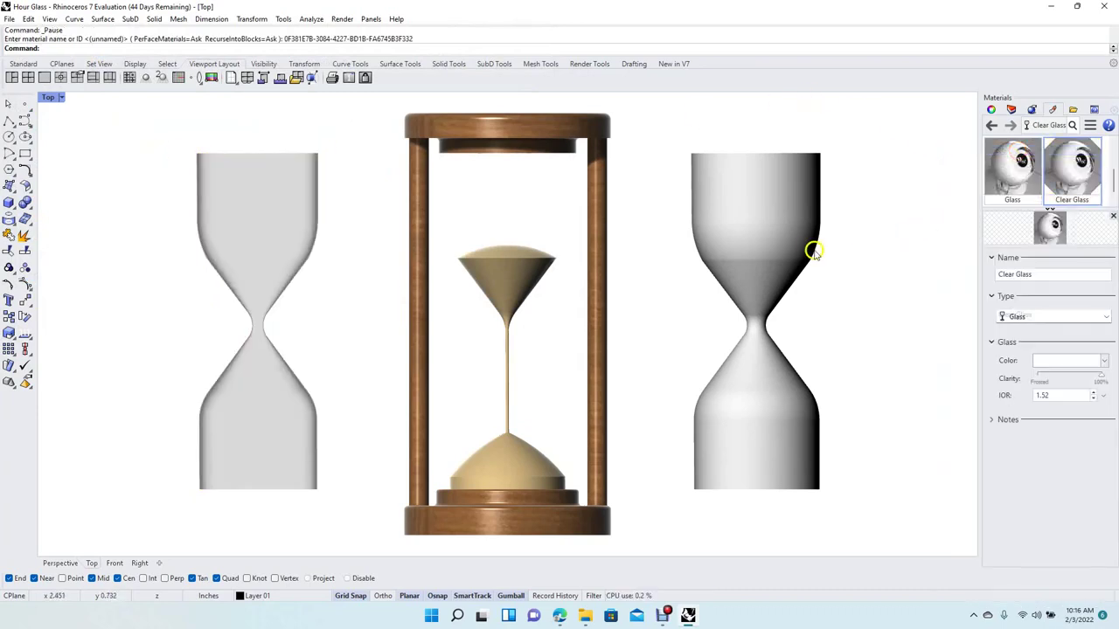
left_click(761, 235)
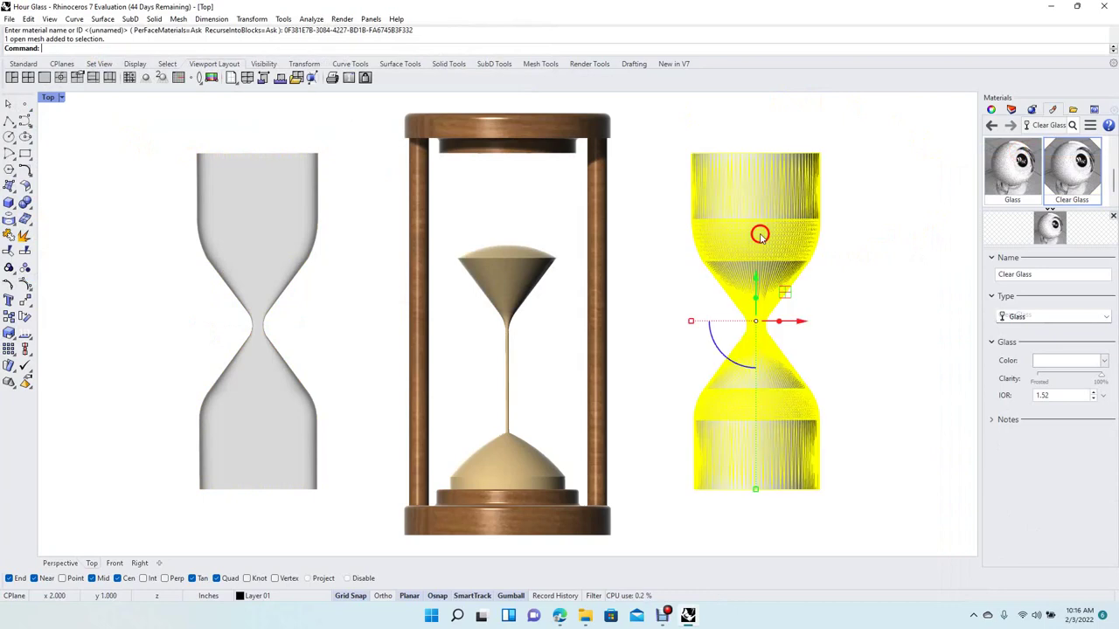
right_click(1068, 177)
left_click(1005, 146)
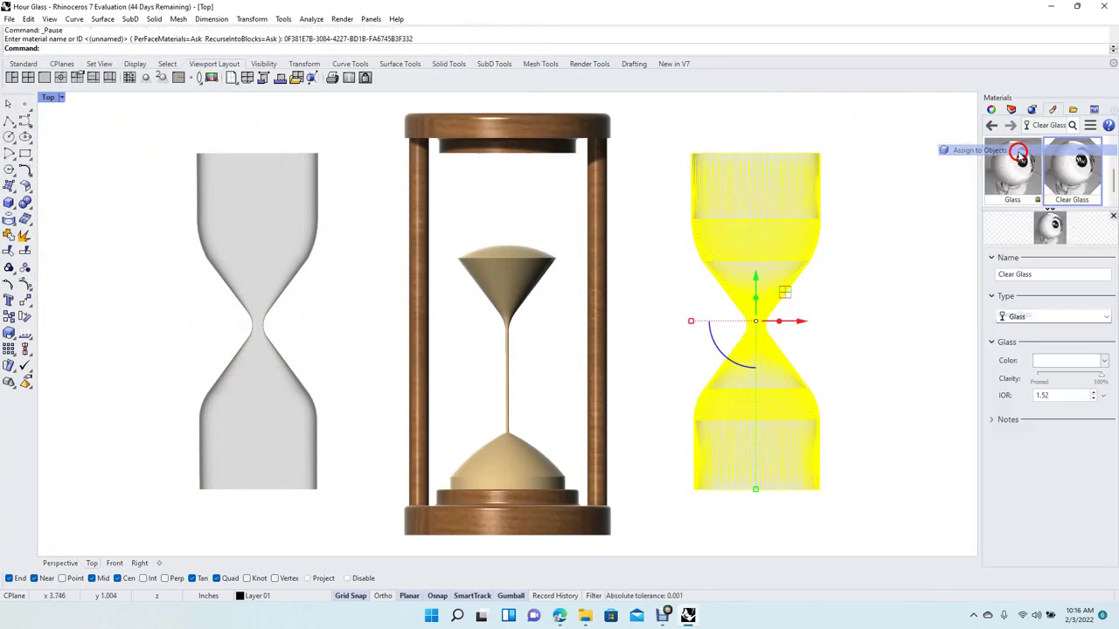
left_click(909, 215)
- Move the inner and outer glass meshes horizontally back inside the frame, centred around the sand, and clear the selection
left_click(269, 247)
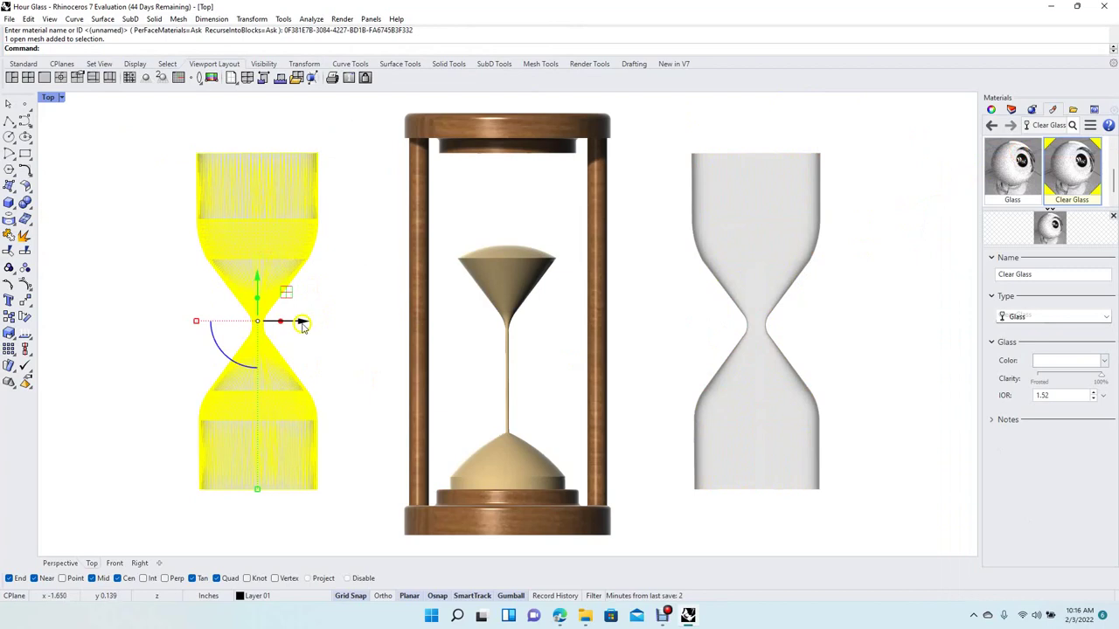
left_click_drag(303, 323, 463, 341)
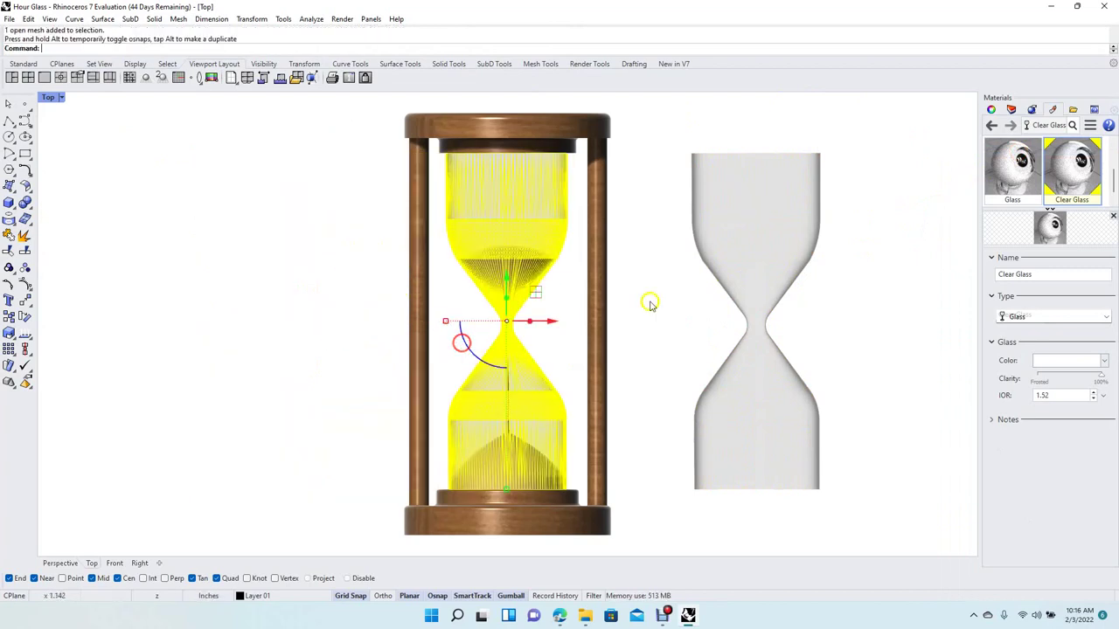
left_click(741, 278)
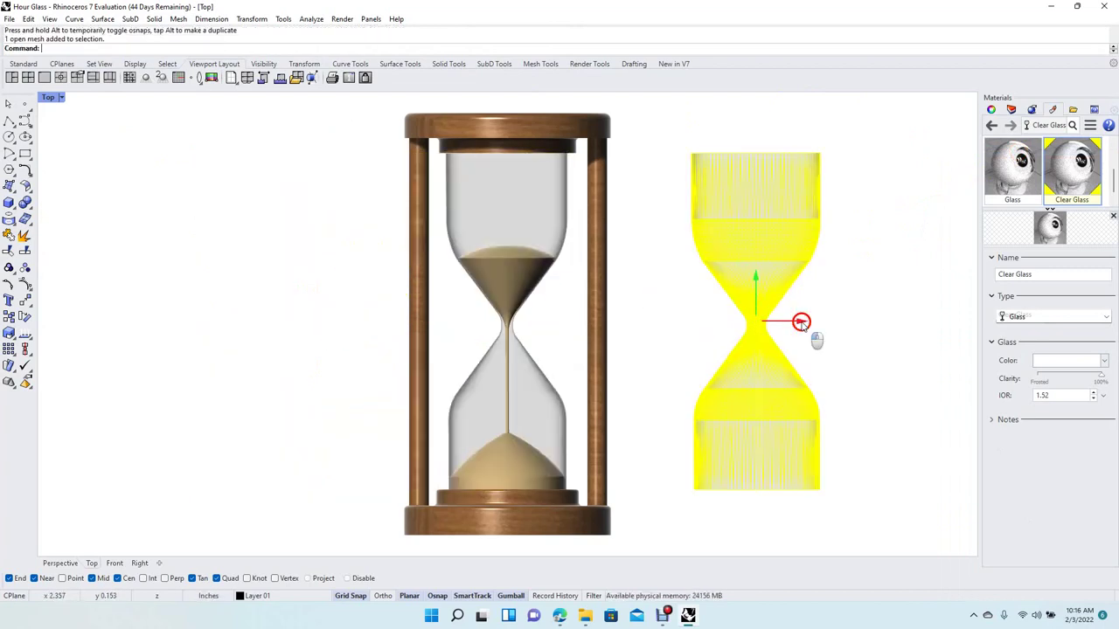
left_click_drag(797, 322, 560, 336)
left_click(739, 343)
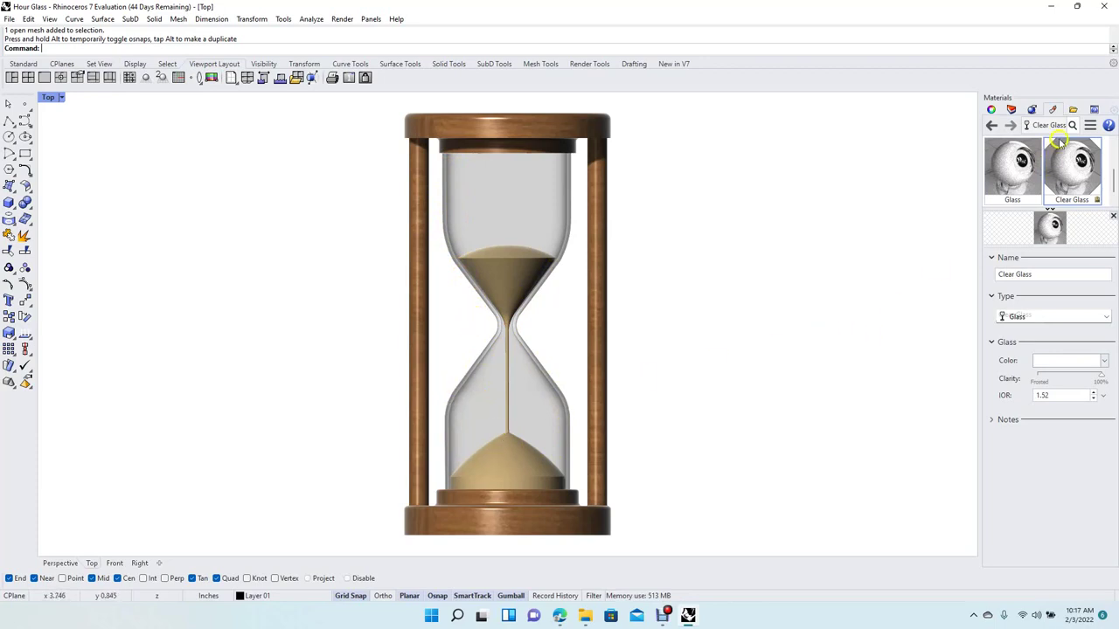
left_click(1074, 110)
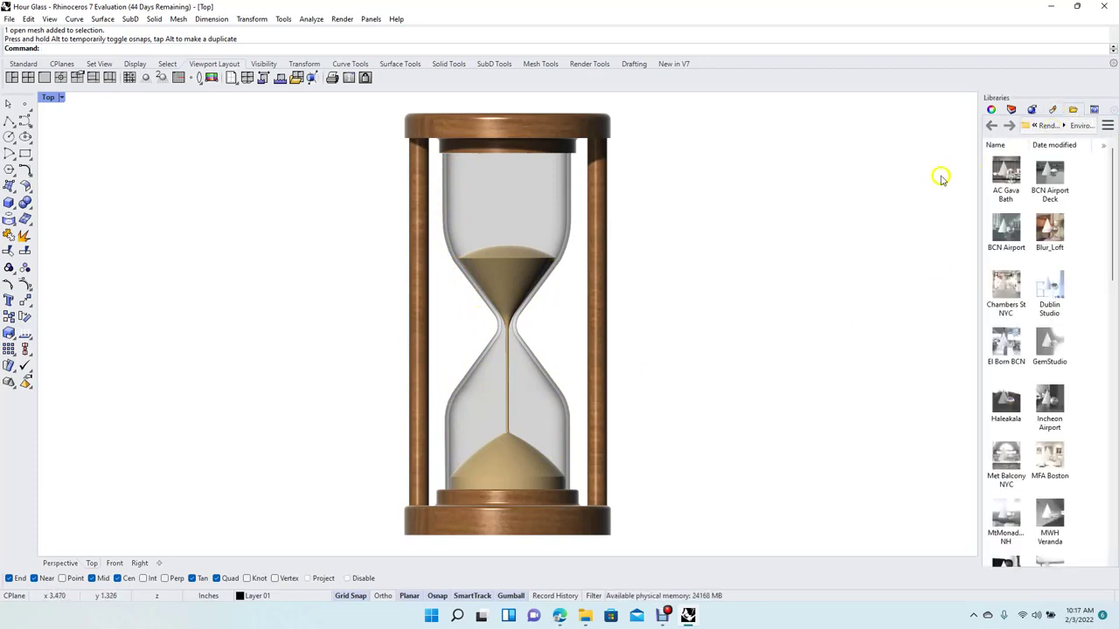
left_click(1032, 108)
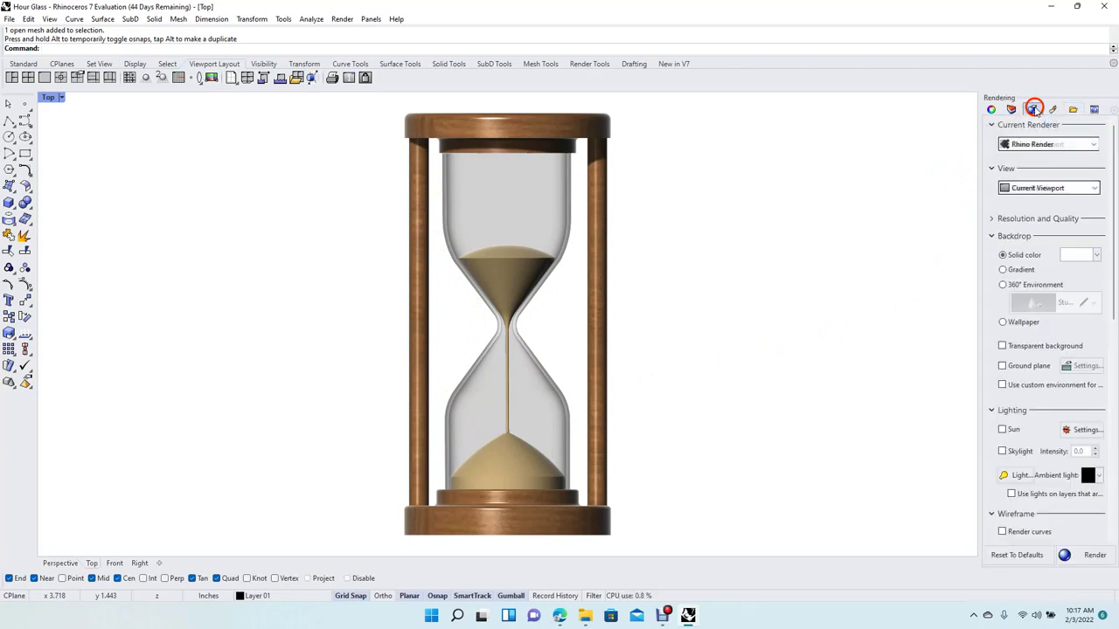
left_click(1050, 109)
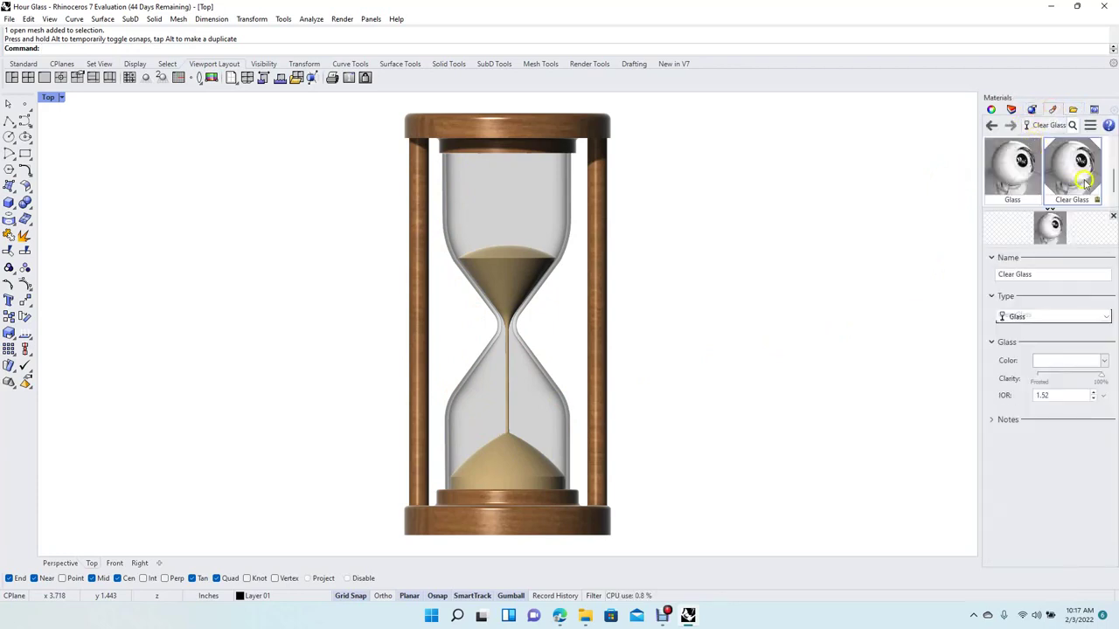
- Set the render backdrop's solid color to Gray and switch the Top view to Raytraced display mode
left_click(1032, 108)
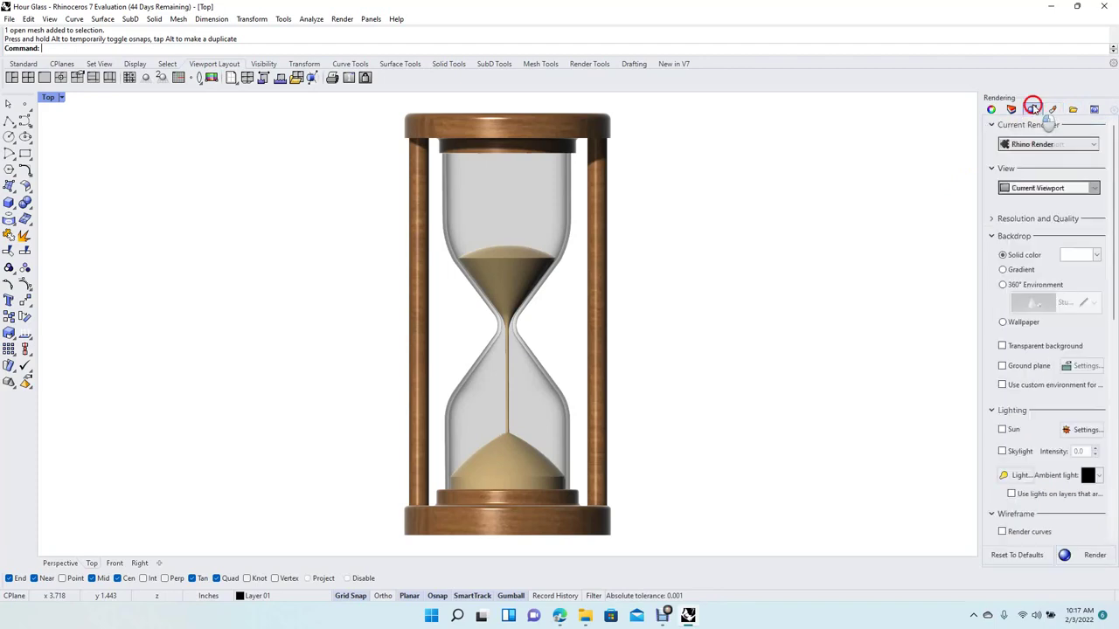
left_click(1077, 254)
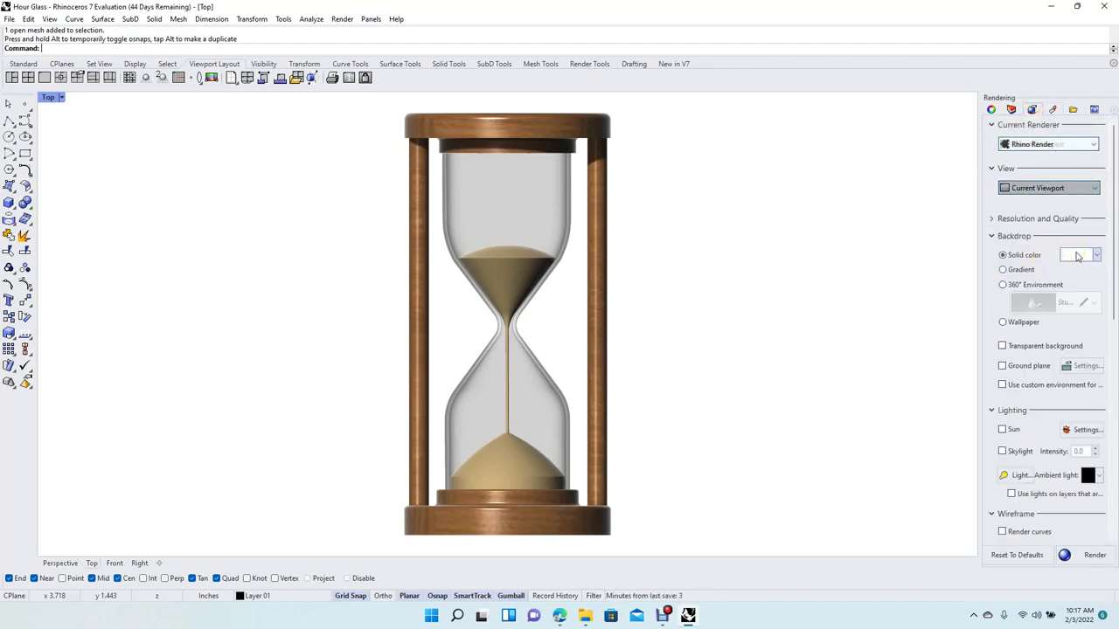
left_click(1077, 254)
left_click(770, 280)
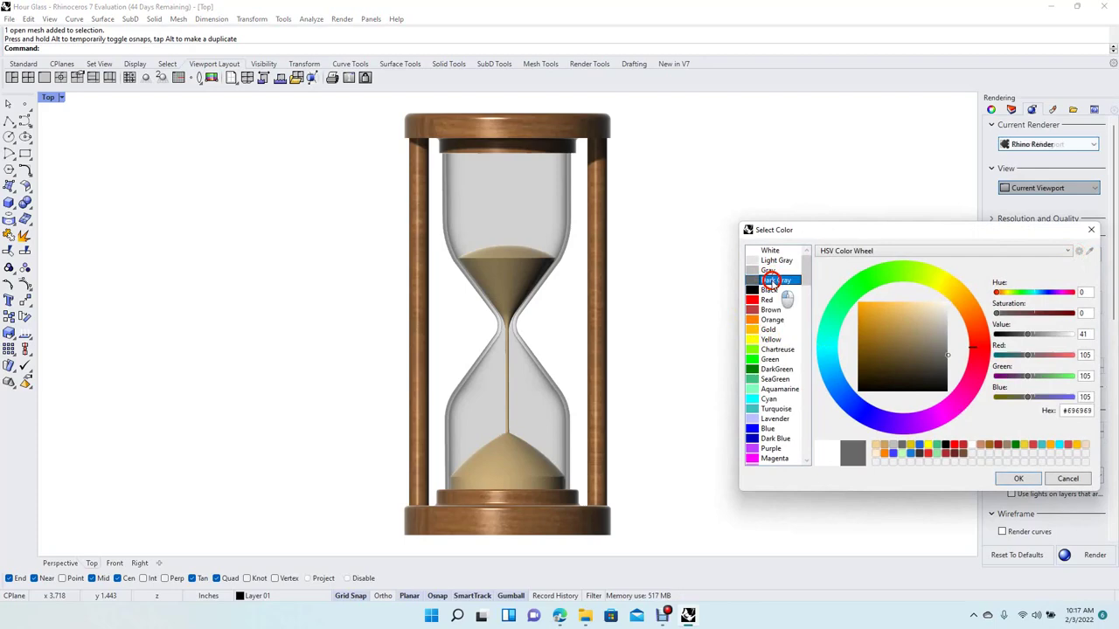
left_click(768, 271)
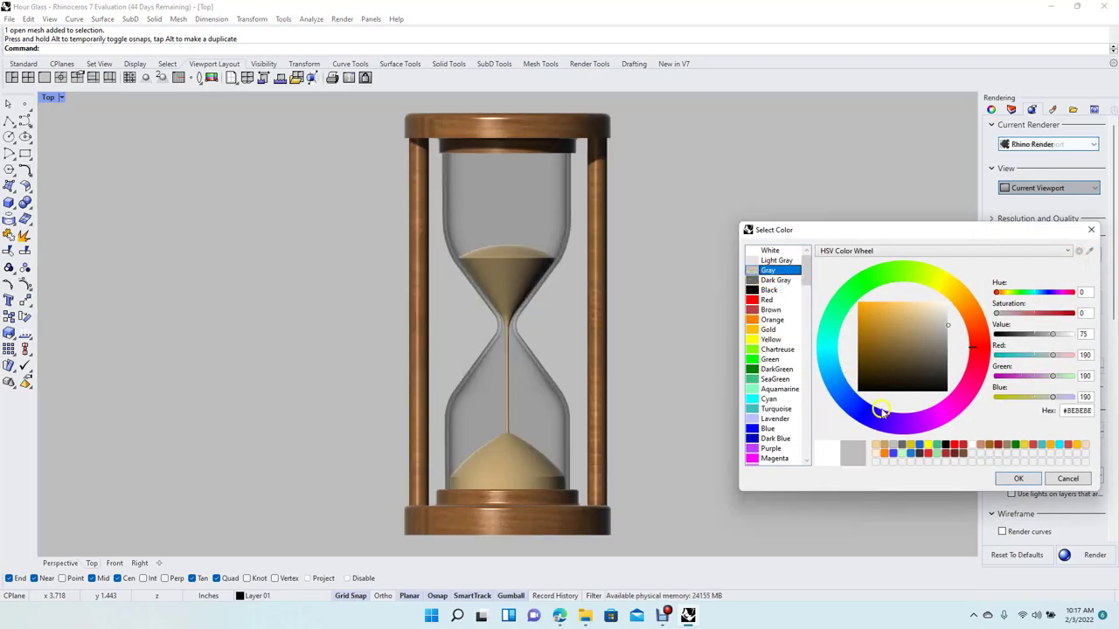
left_click(1021, 479)
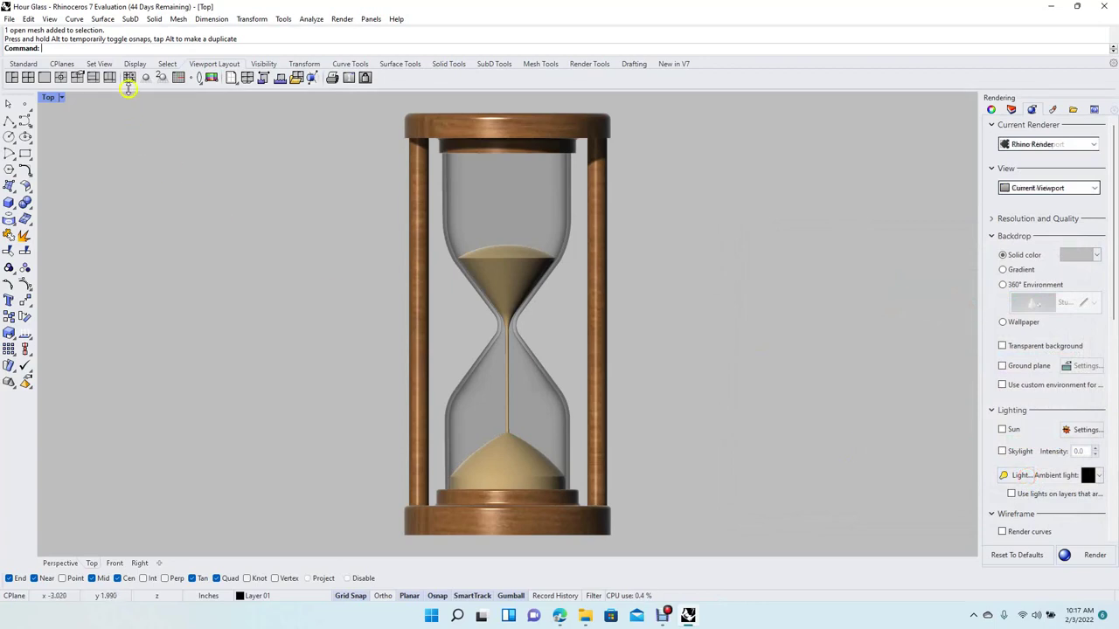
left_click(50, 19)
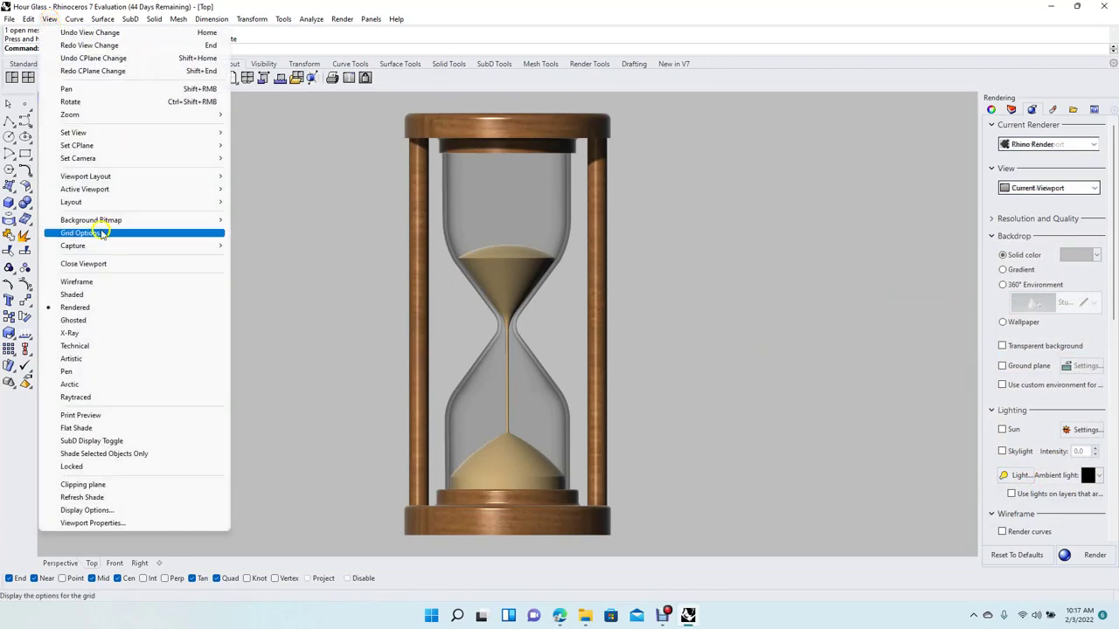
left_click(98, 397)
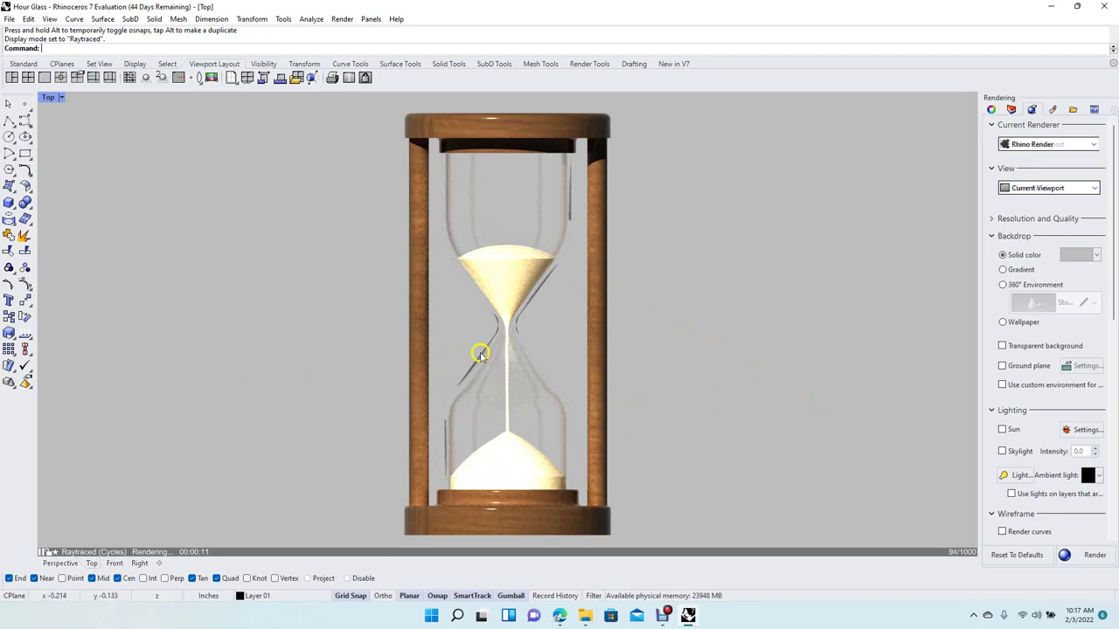
- Move the inner glass mesh horizontally out of the frame into the empty space beside the hourglass
left_click(562, 224)
left_click(710, 262)
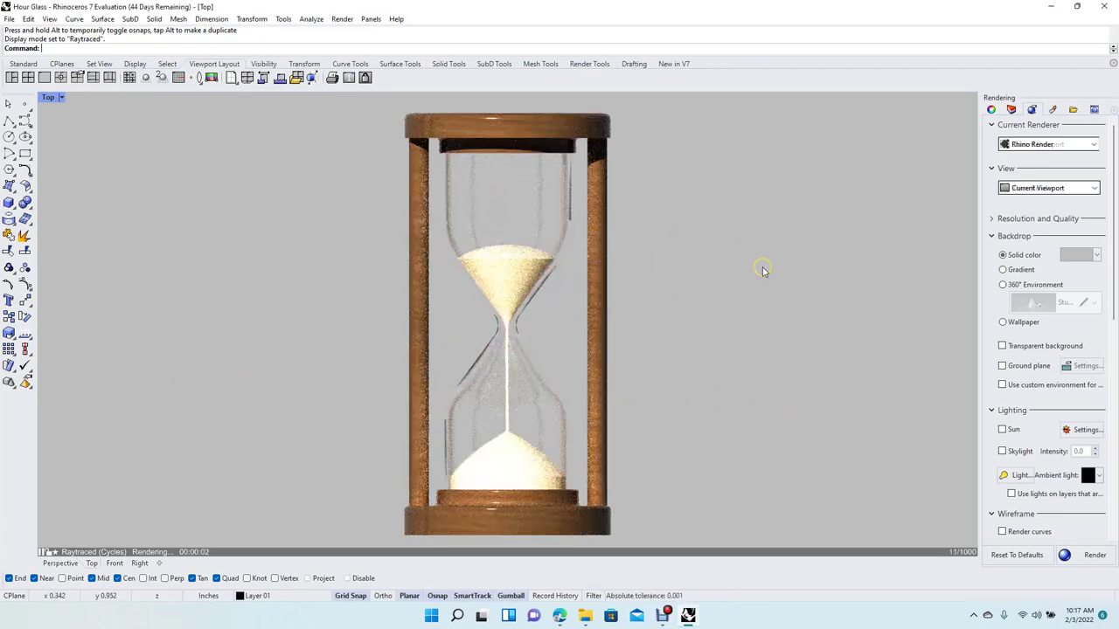
left_click(499, 195)
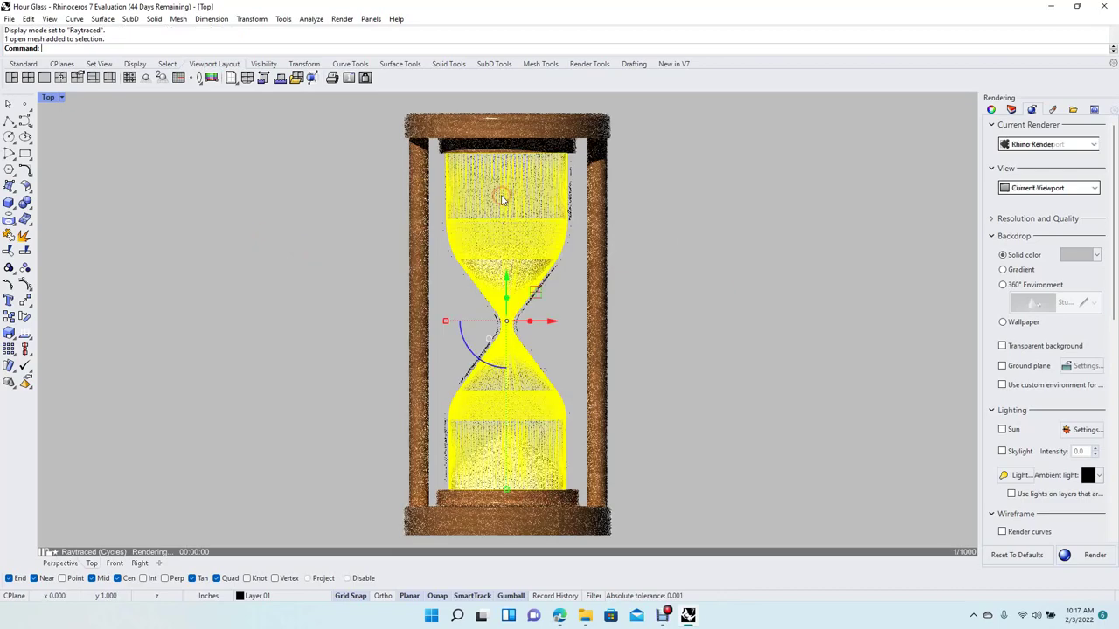
left_click_drag(551, 323, 740, 320)
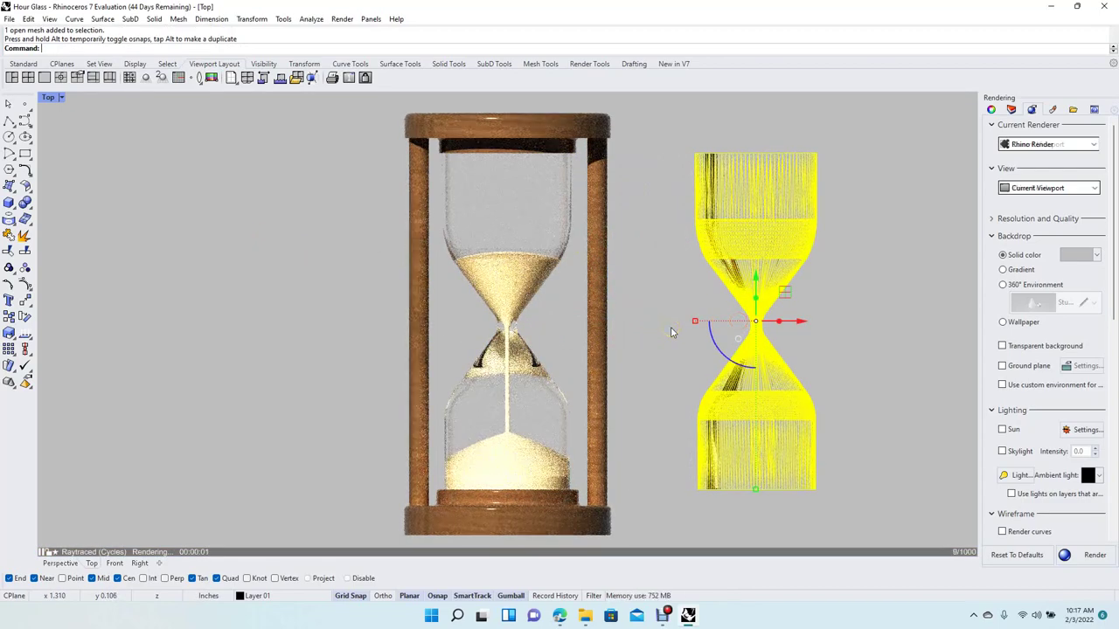
- Import the Dark Blue Glass material from the Glass folder of the material library
left_click(1054, 110)
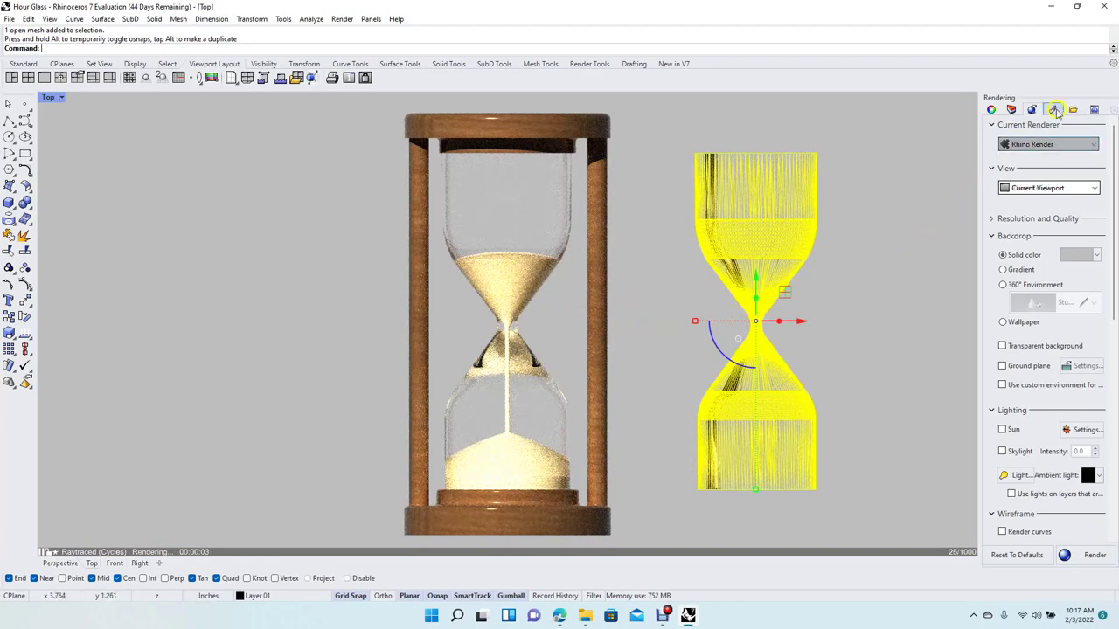
left_click(1055, 110)
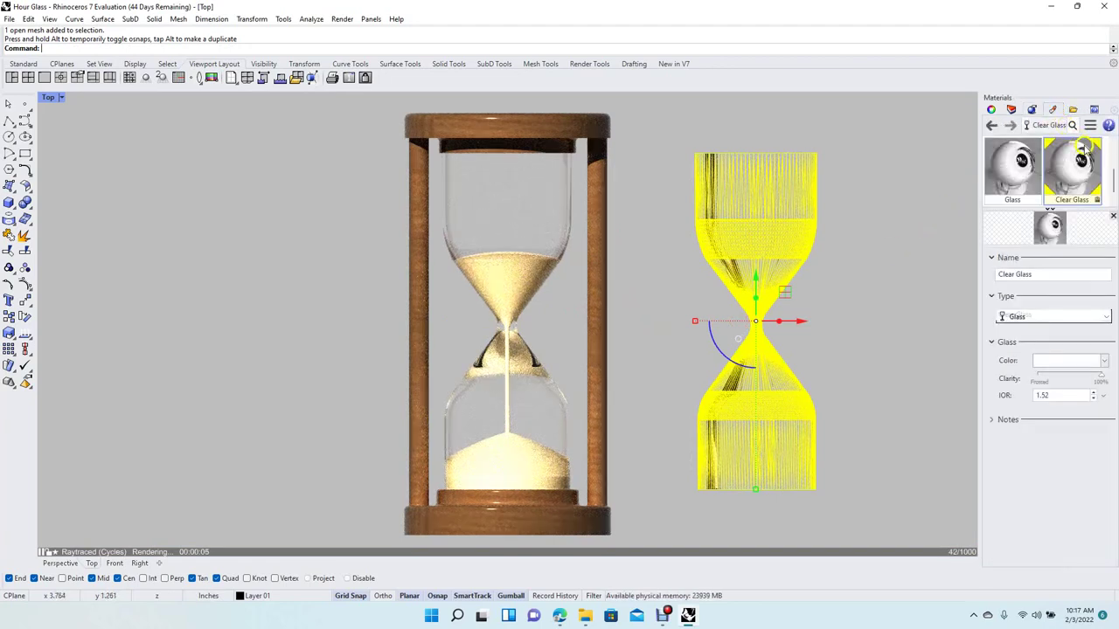
left_click_drag(1113, 177, 1111, 212)
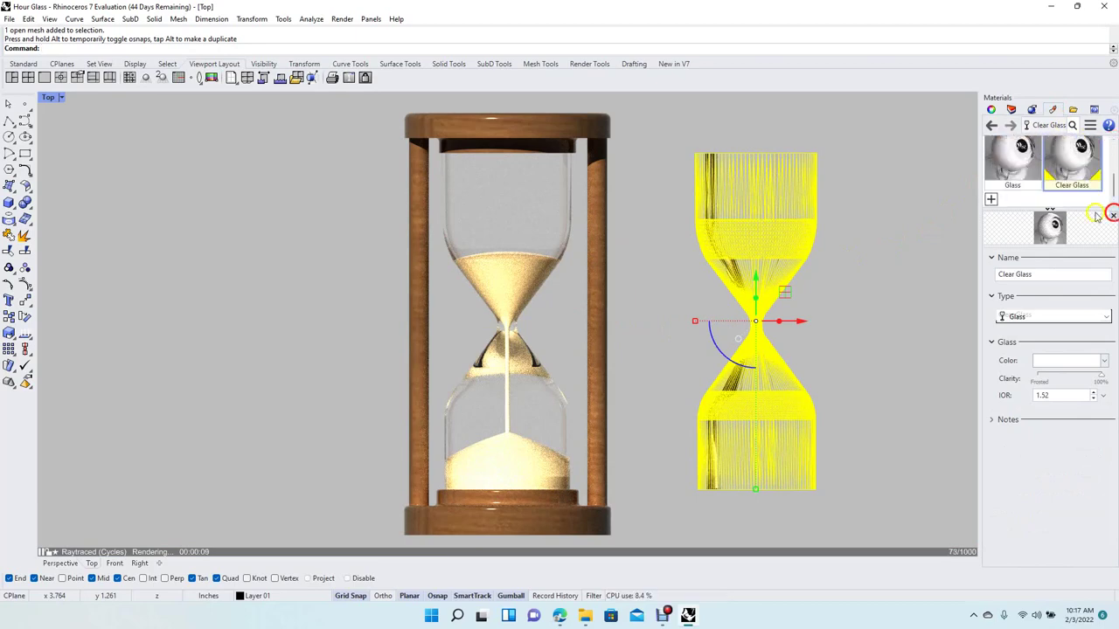
left_click(991, 201)
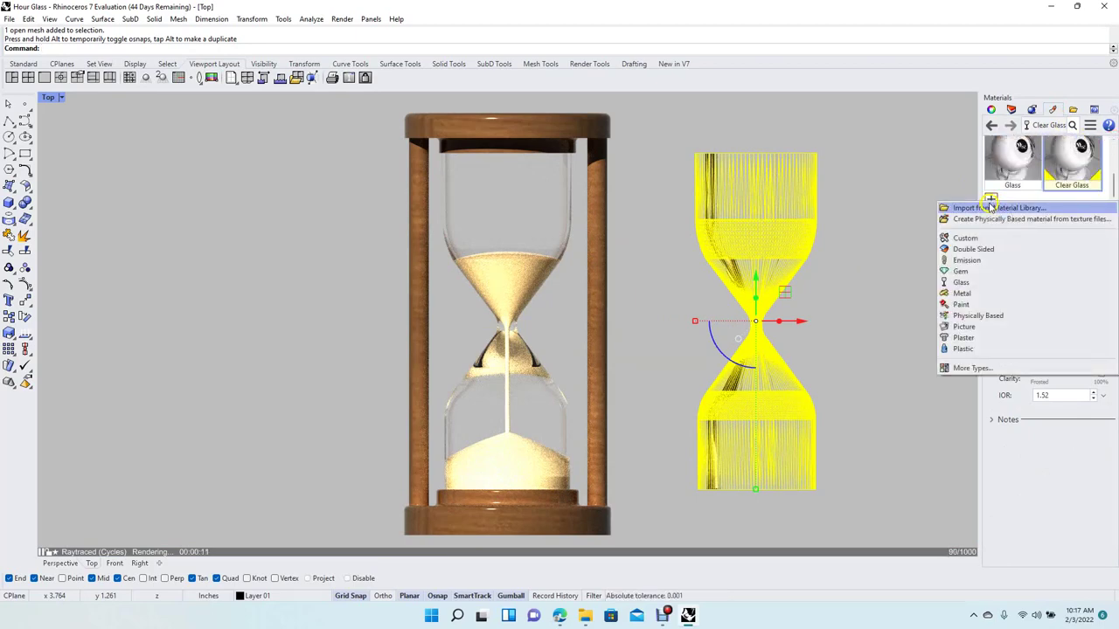
left_click(989, 206)
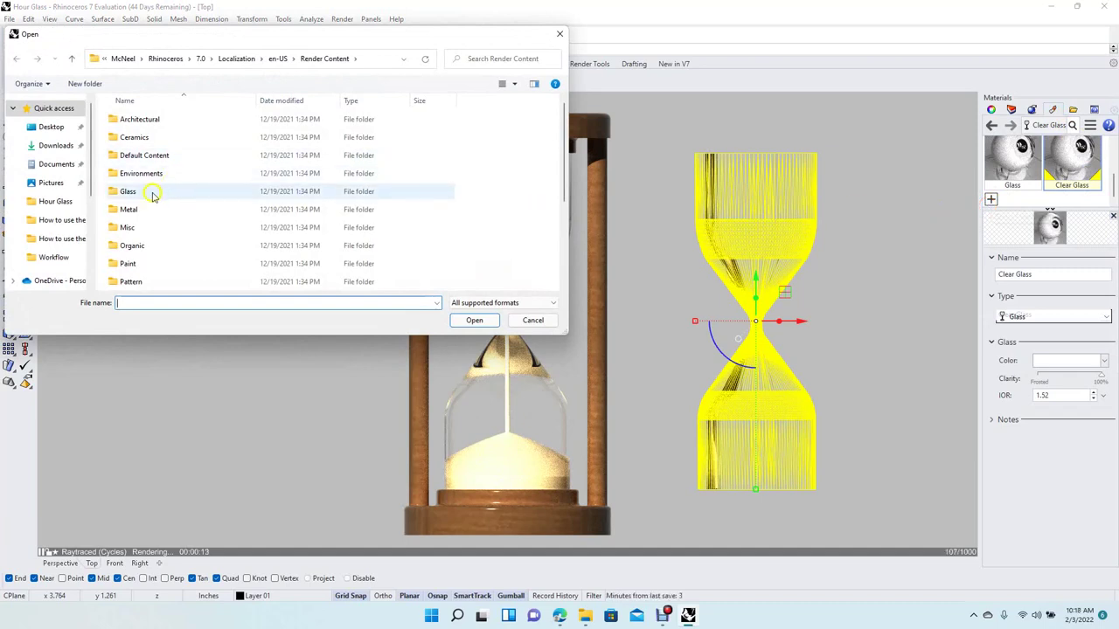
double_click(151, 192)
left_click(156, 175)
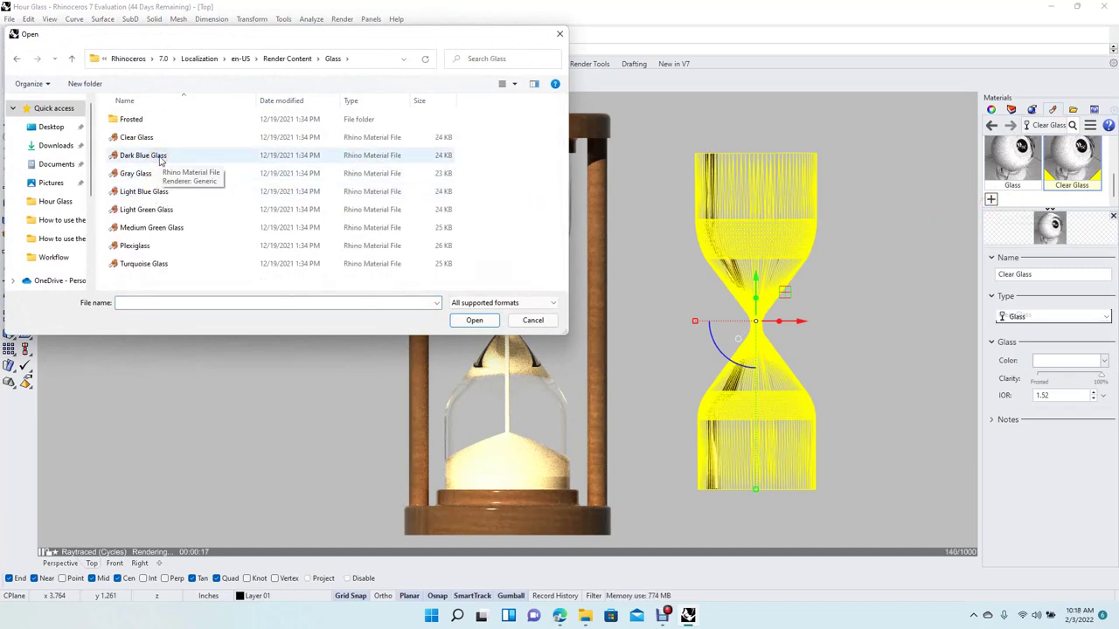
double_click(158, 155)
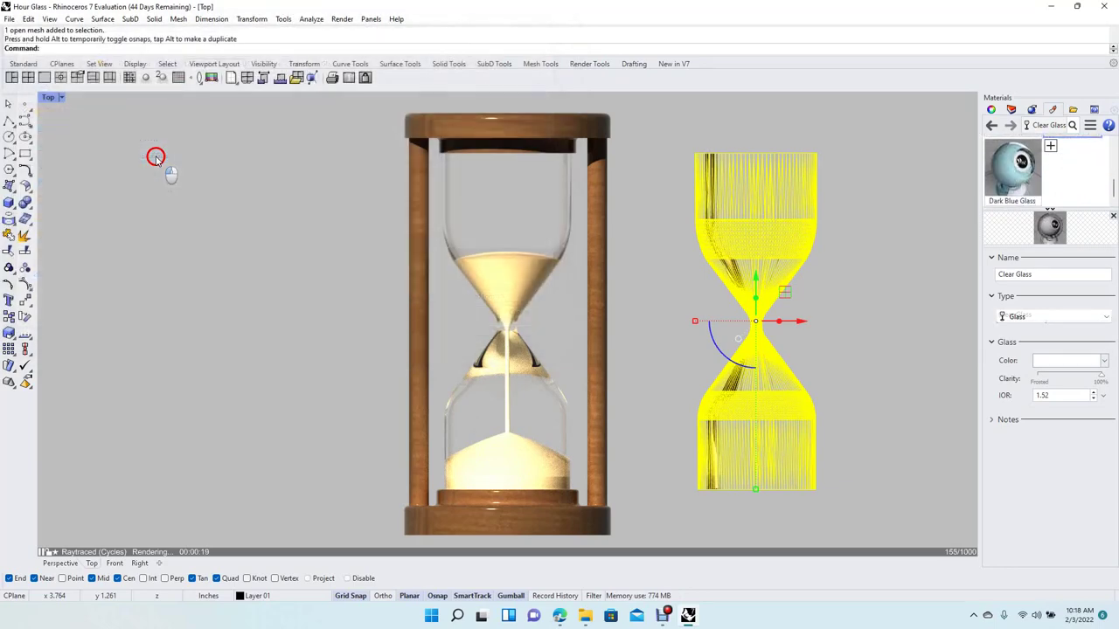
- Assign Dark Blue Glass to the selected inner glass mesh and to the outer glass mesh inside the frame
right_click(1018, 161)
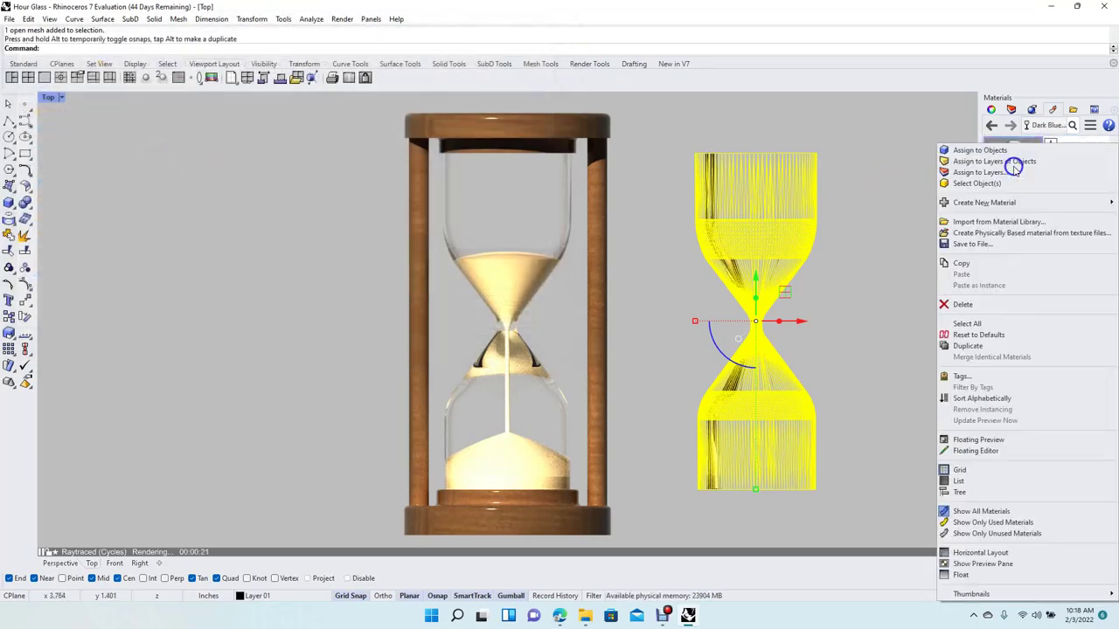
left_click(1009, 150)
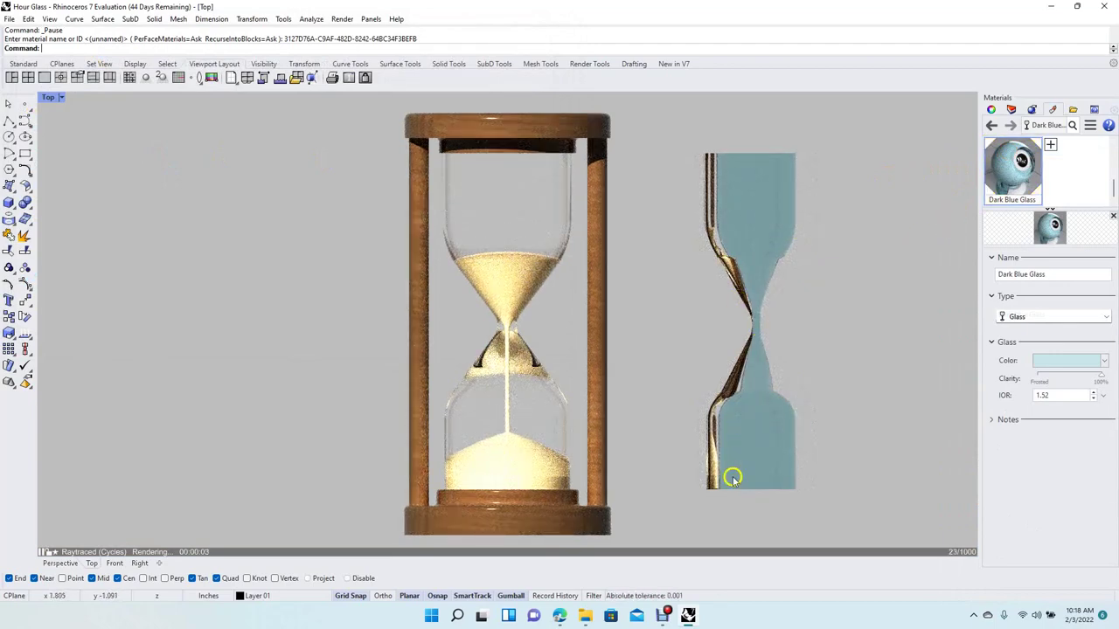
left_click(534, 223)
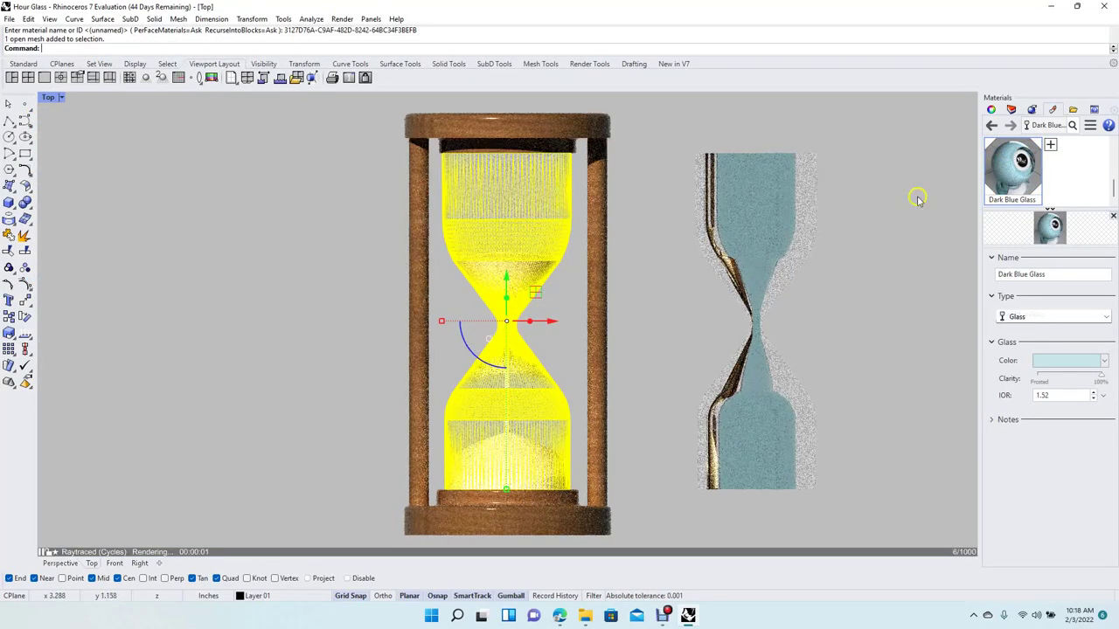
right_click(1016, 166)
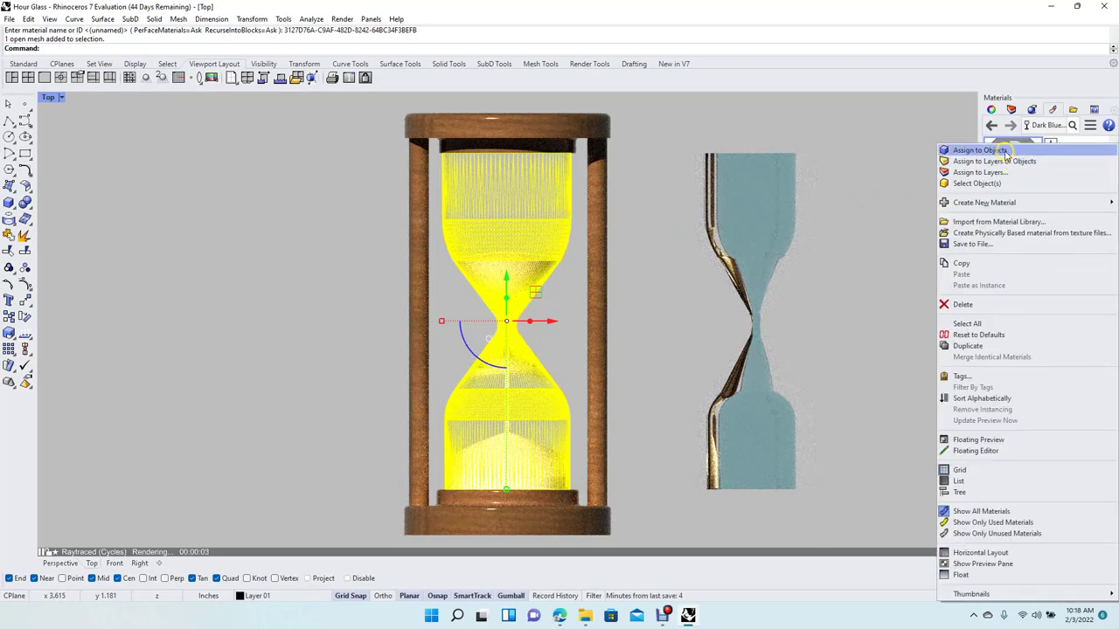
left_click(996, 146)
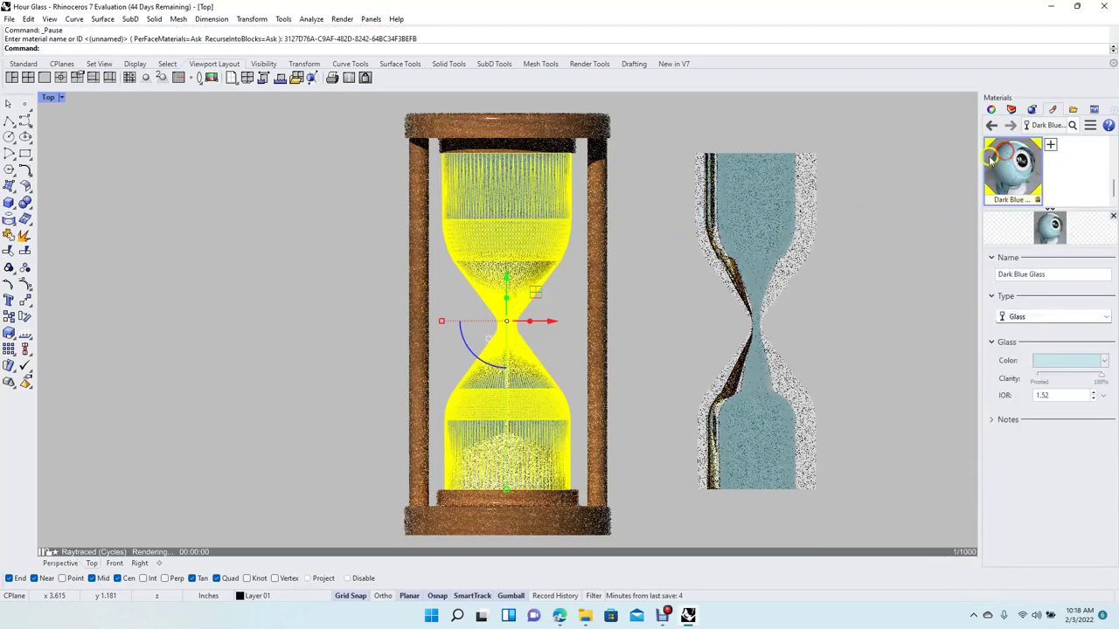
- Move the inner glass mesh horizontally back inside the frame, centred around the sand, and clear the selection
left_click(755, 259)
left_click_drag(801, 321, 551, 337)
left_click(725, 360)
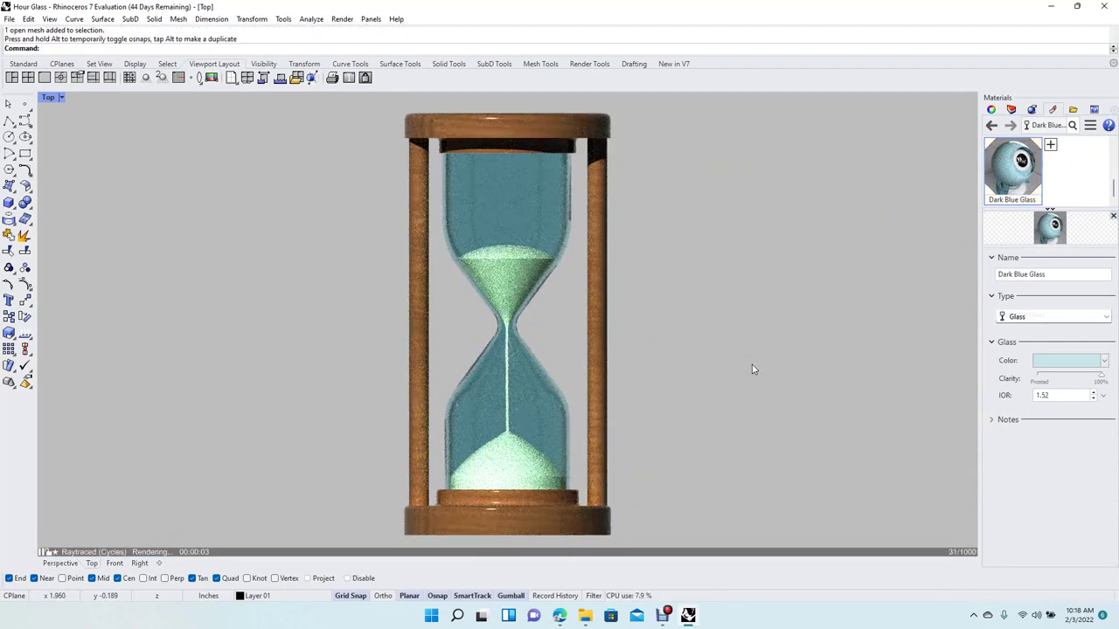
left_click(852, 333)
- Try Dark Gray, Gold and Black as the render backdrop's solid color and set it back to Gray
left_click(1034, 119)
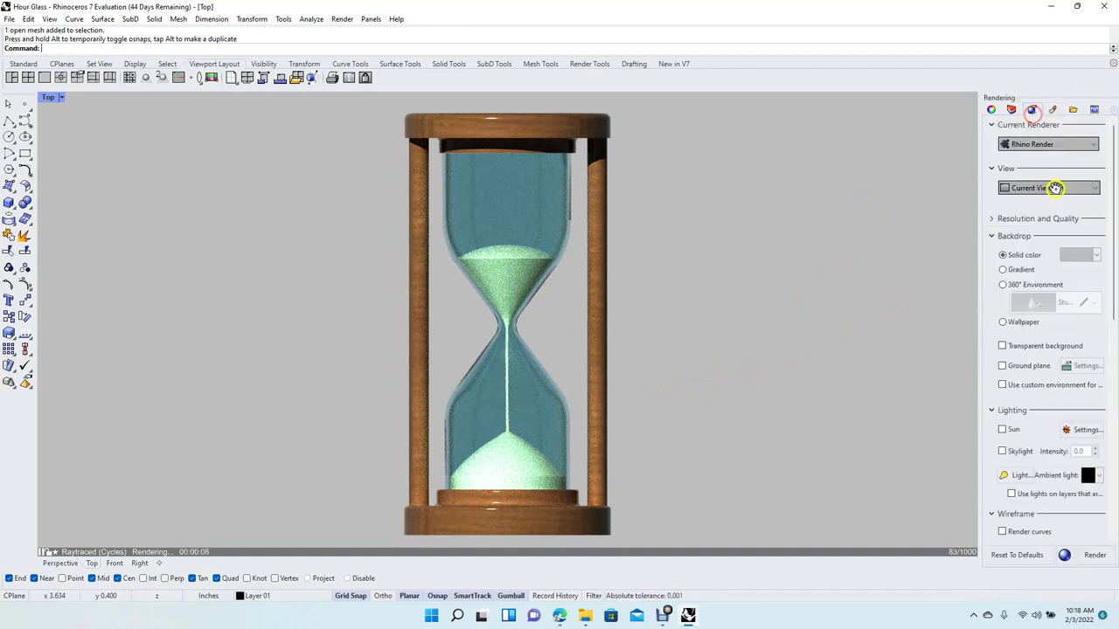
left_click(1074, 255)
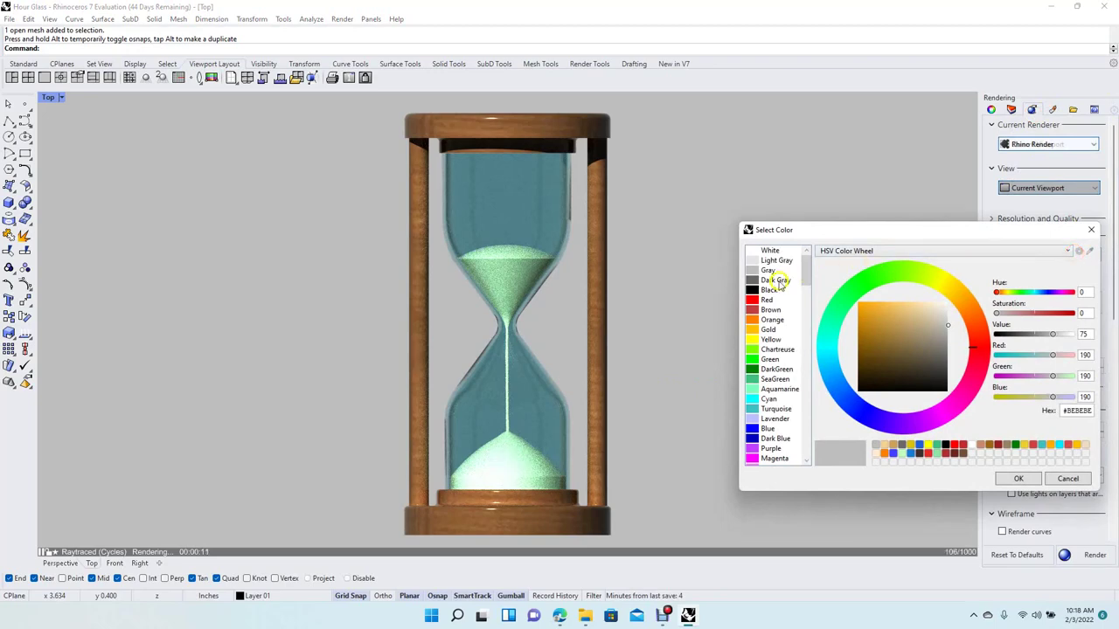
left_click(774, 281)
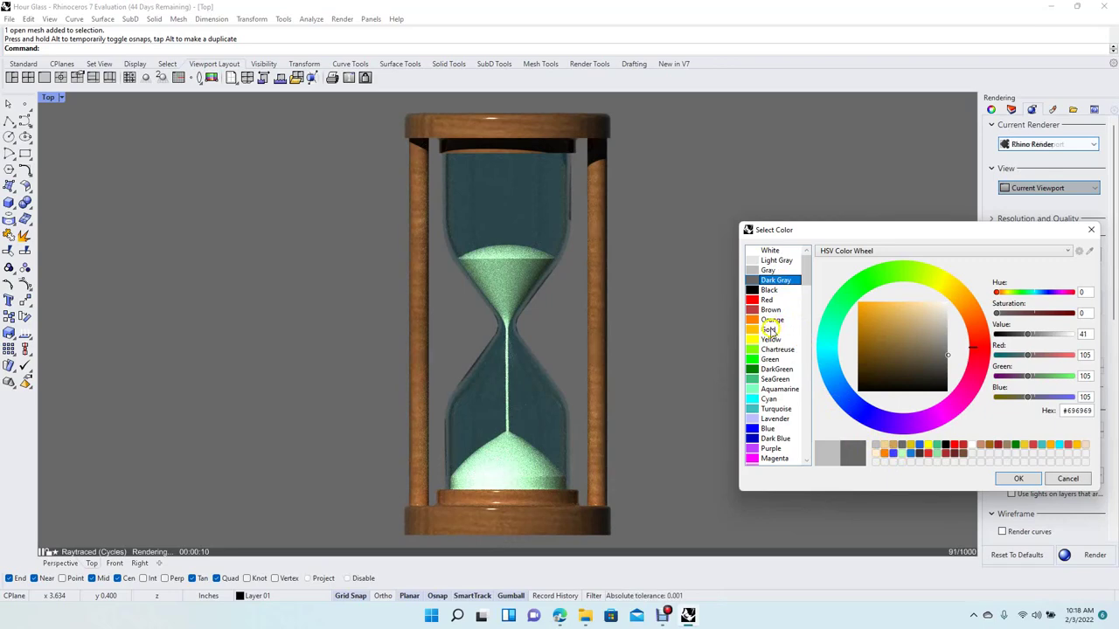
left_click(769, 329)
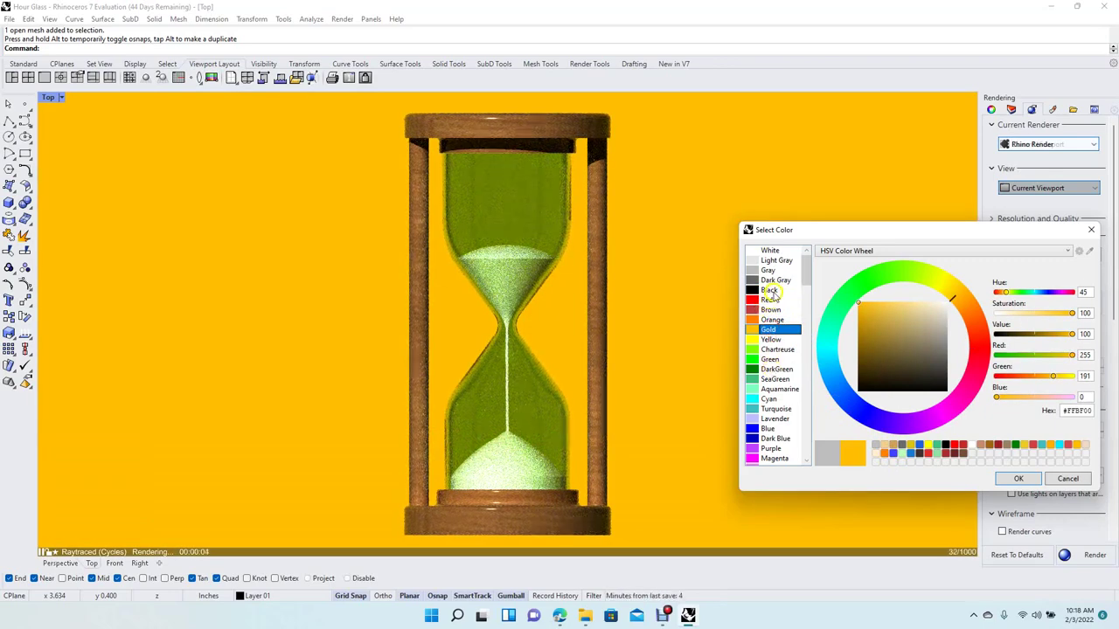
left_click(769, 290)
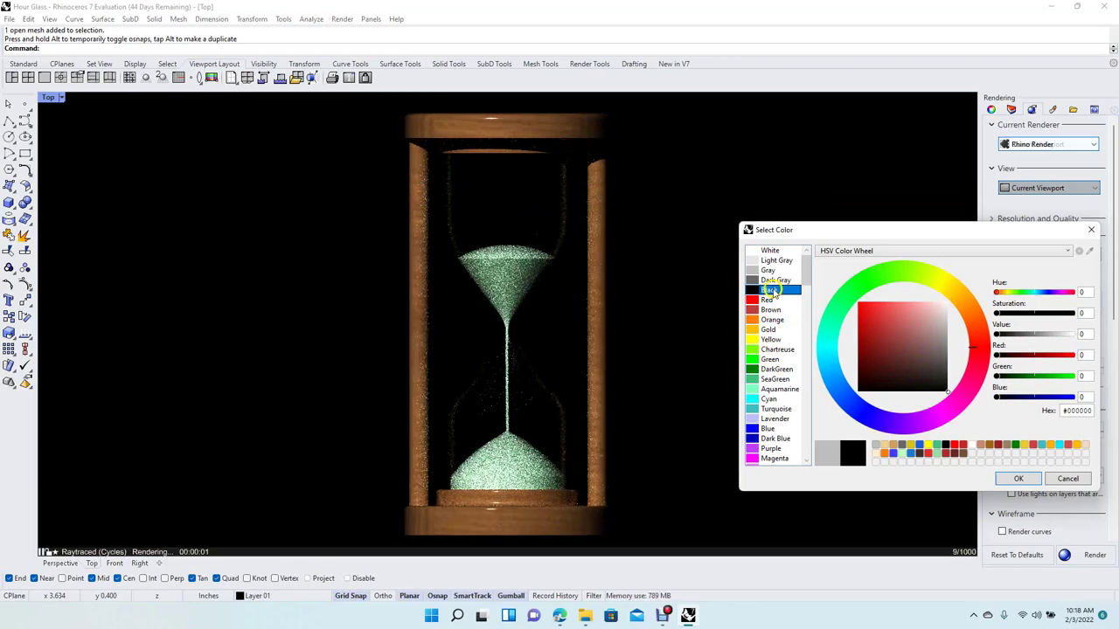
left_click(767, 271)
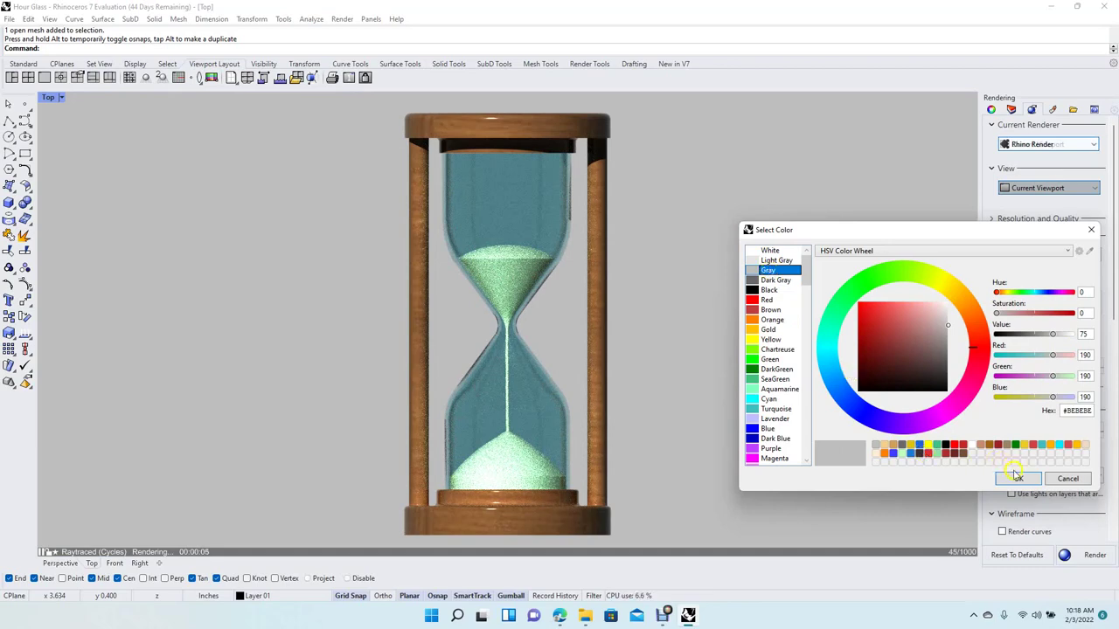
left_click(1014, 476)
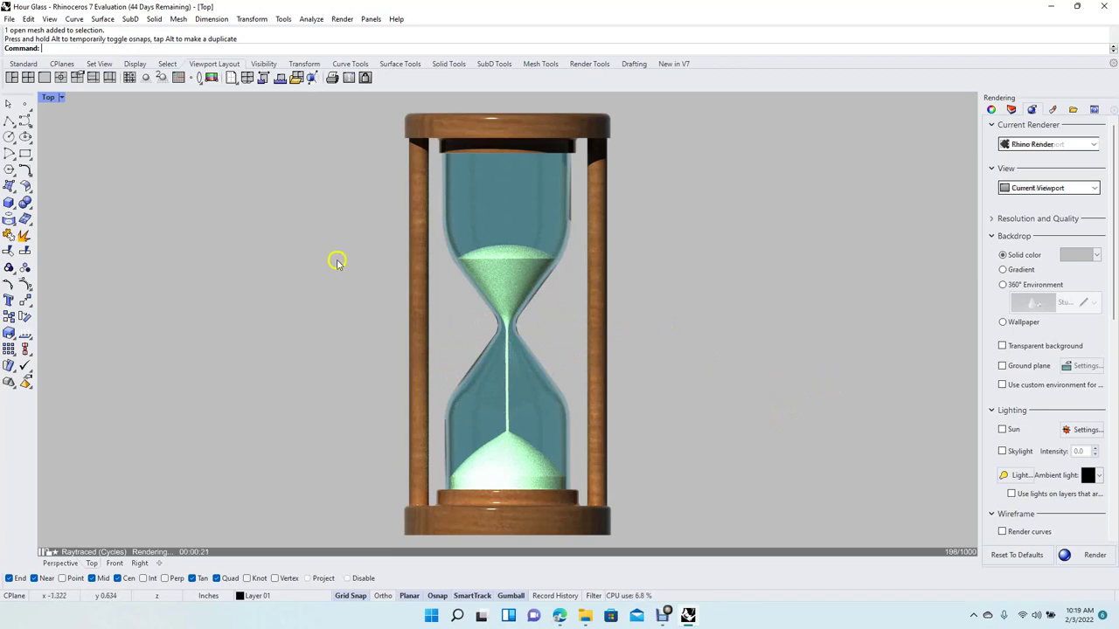
- Set the viewport to the Perspective view and orbit it until the hourglass stands upright, seen slightly from above
left_click(63, 99)
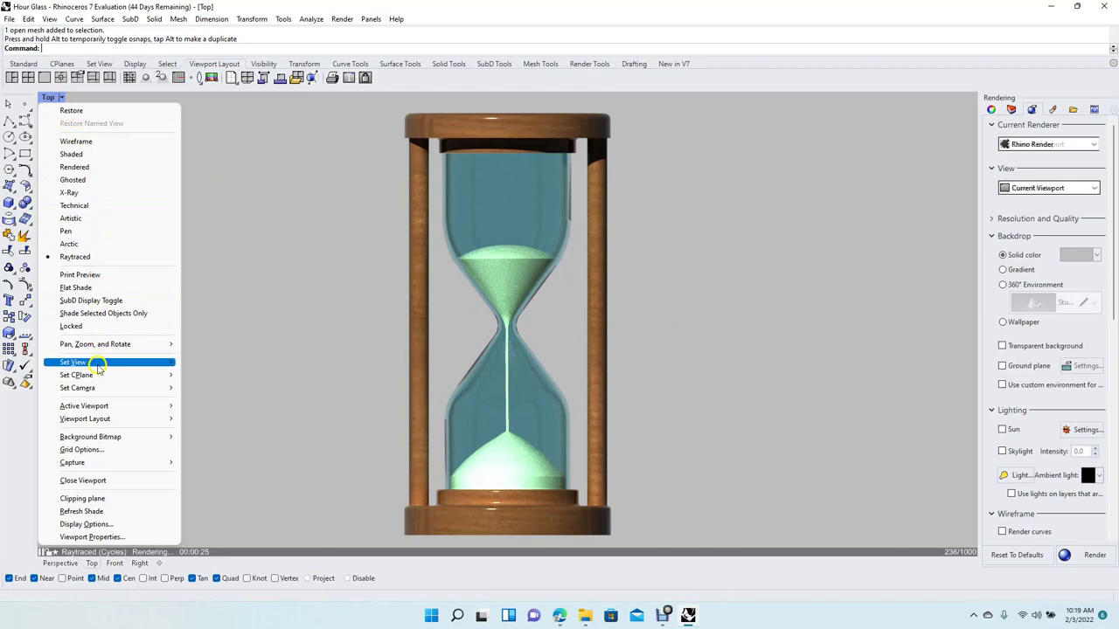
mouse_move(100, 362)
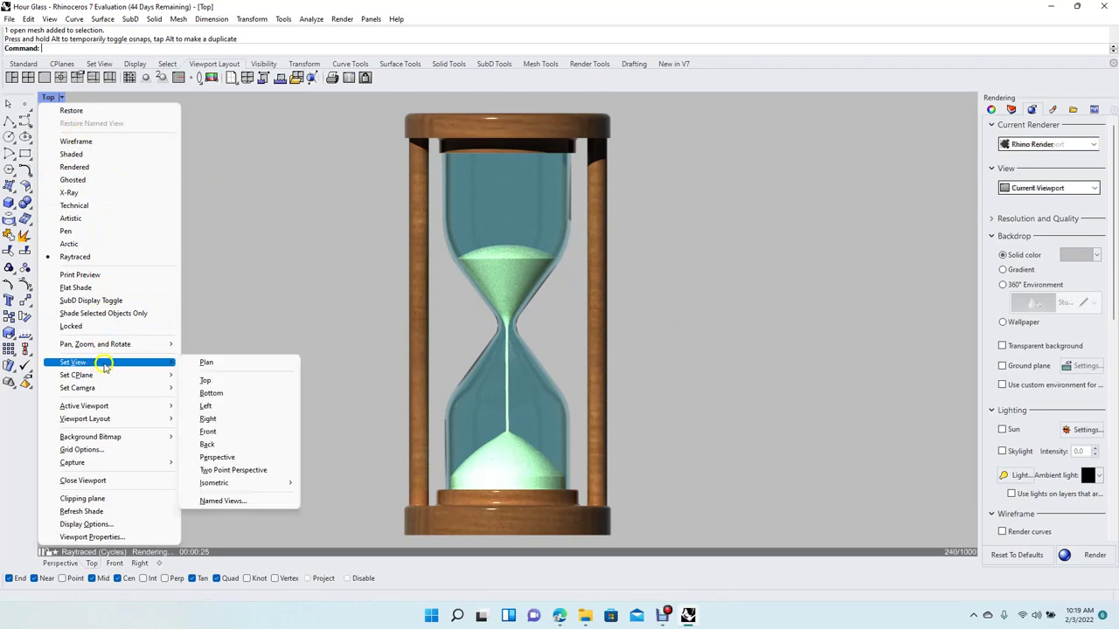
left_click(230, 457)
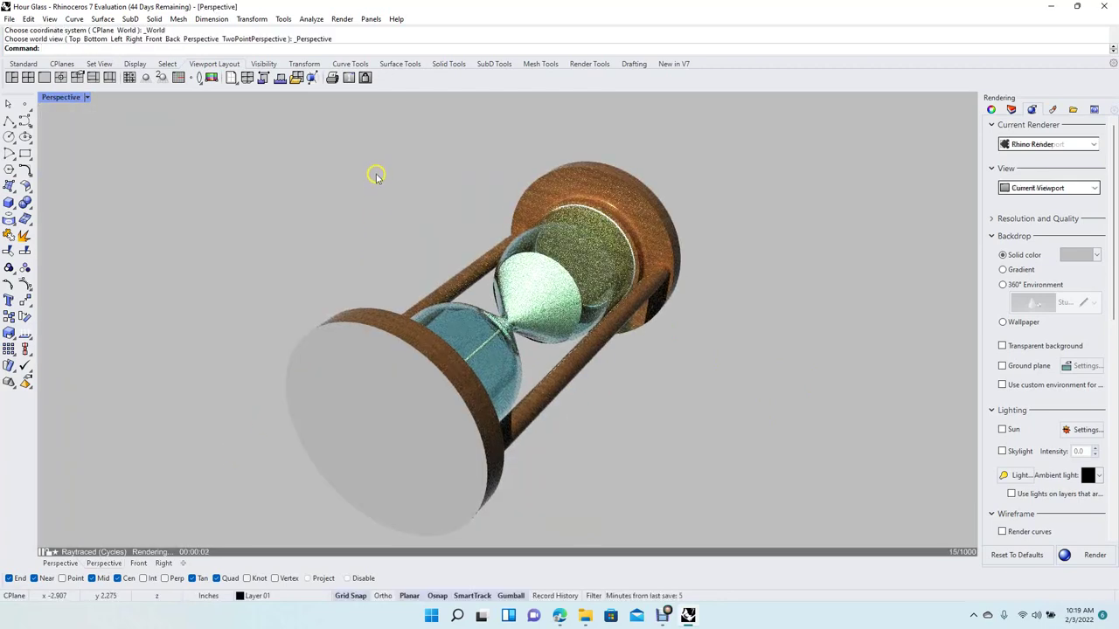
right_click_drag(378, 174, 436, 330)
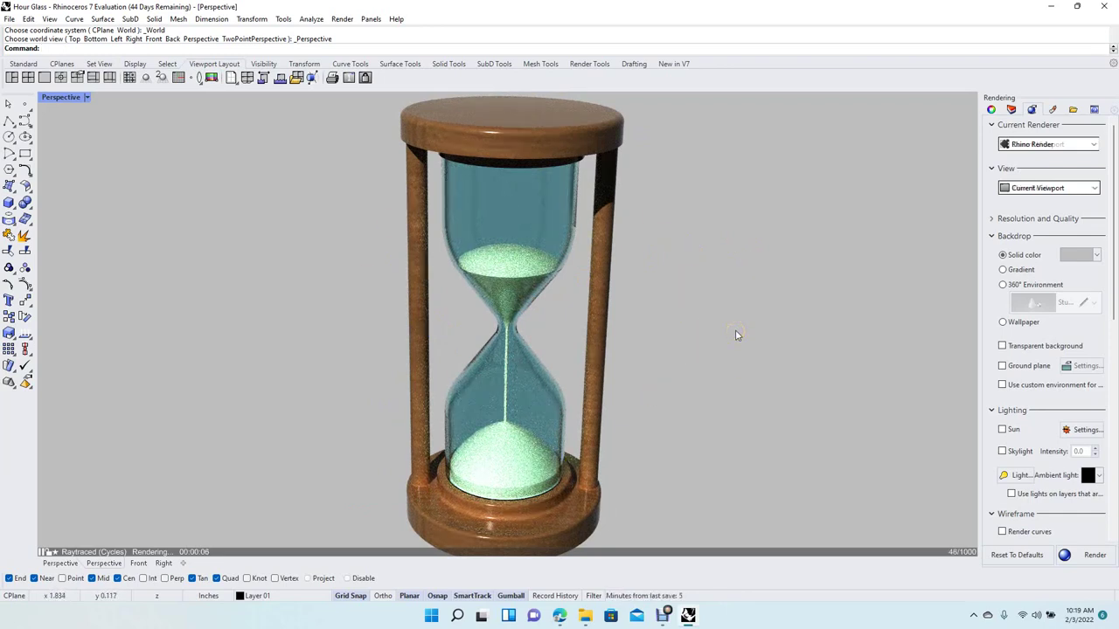
type("zoom")
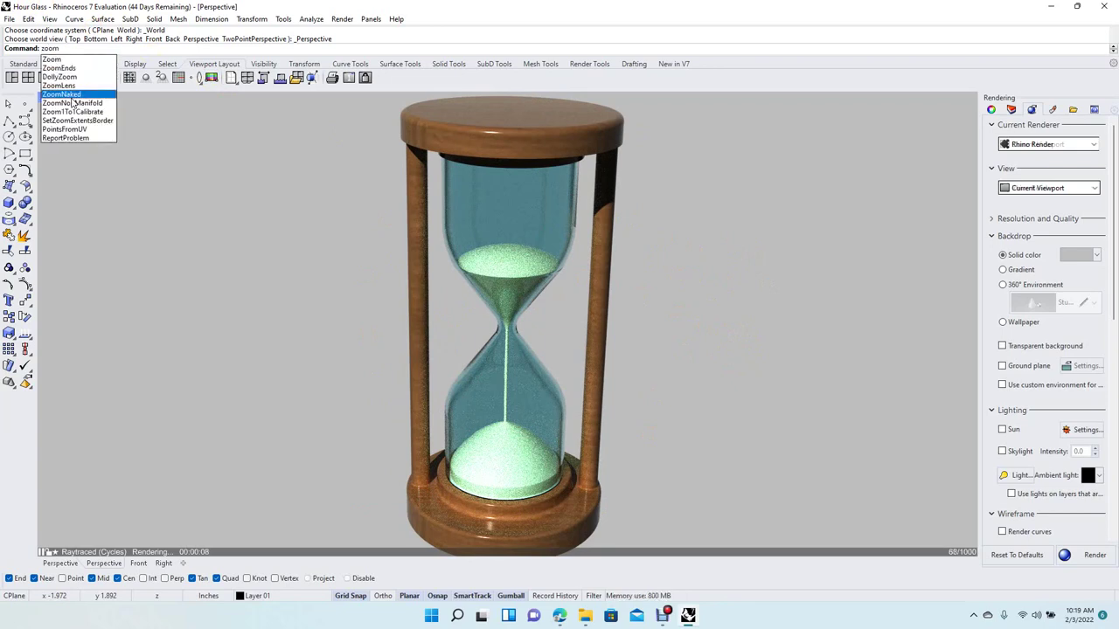
key("Return")
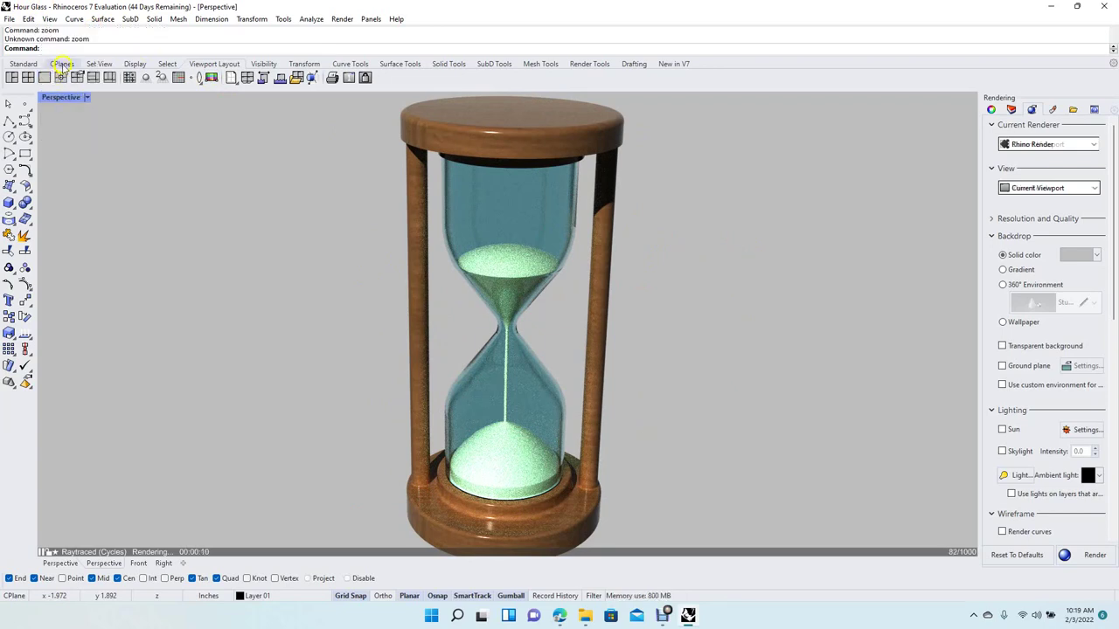
left_click(63, 48)
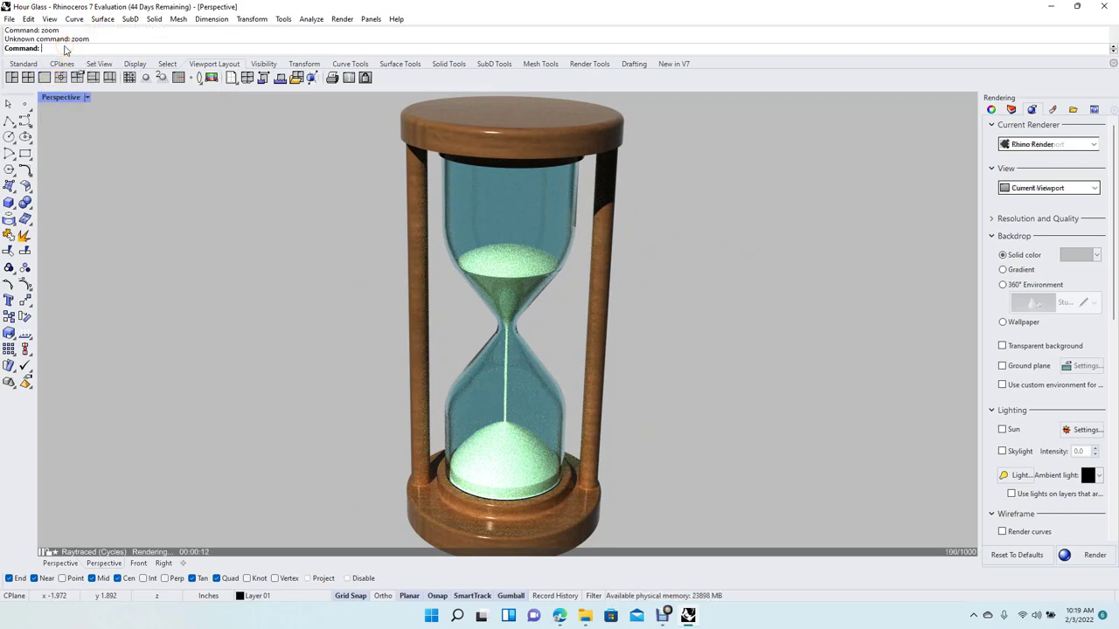
type("ZOOm")
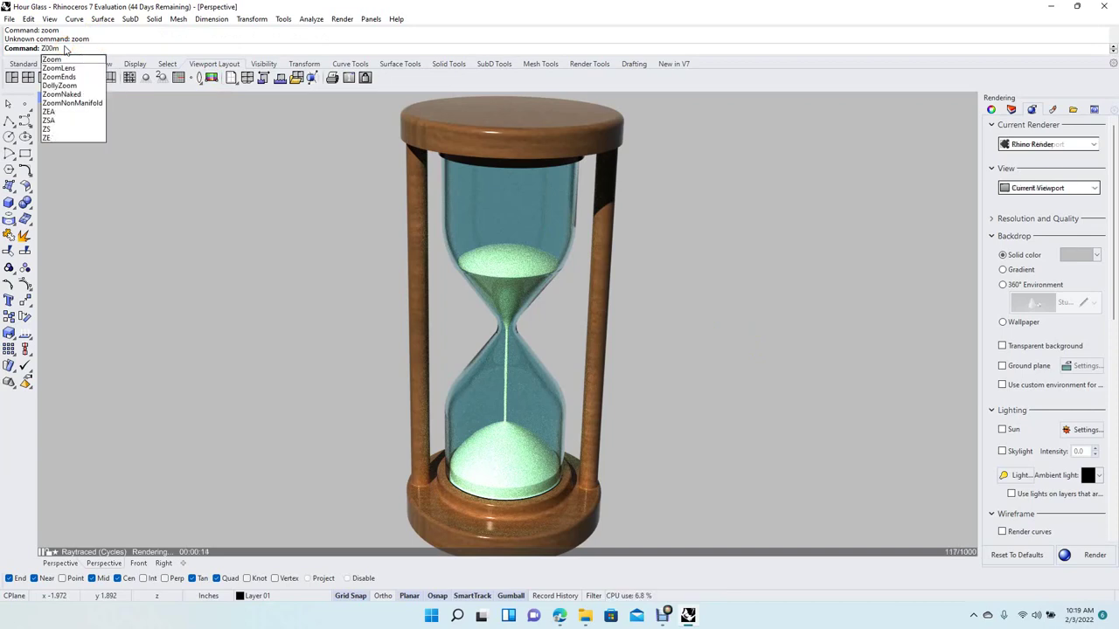
left_click(65, 50)
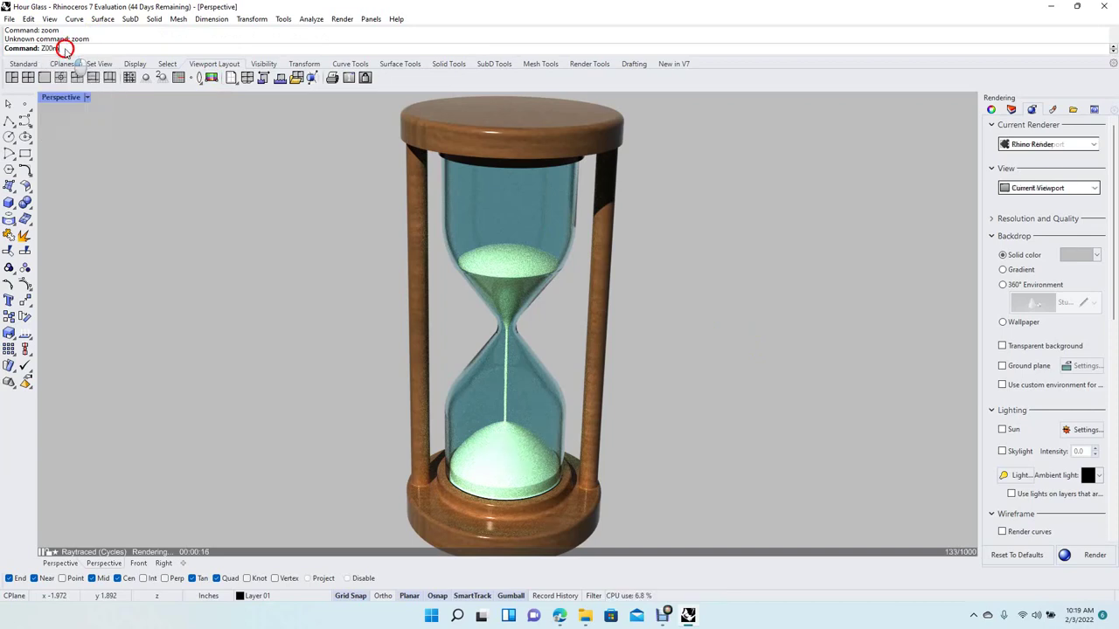
key("BackSpace")
key("BackSpace")
key("BackSpace")
key("BackSpace")
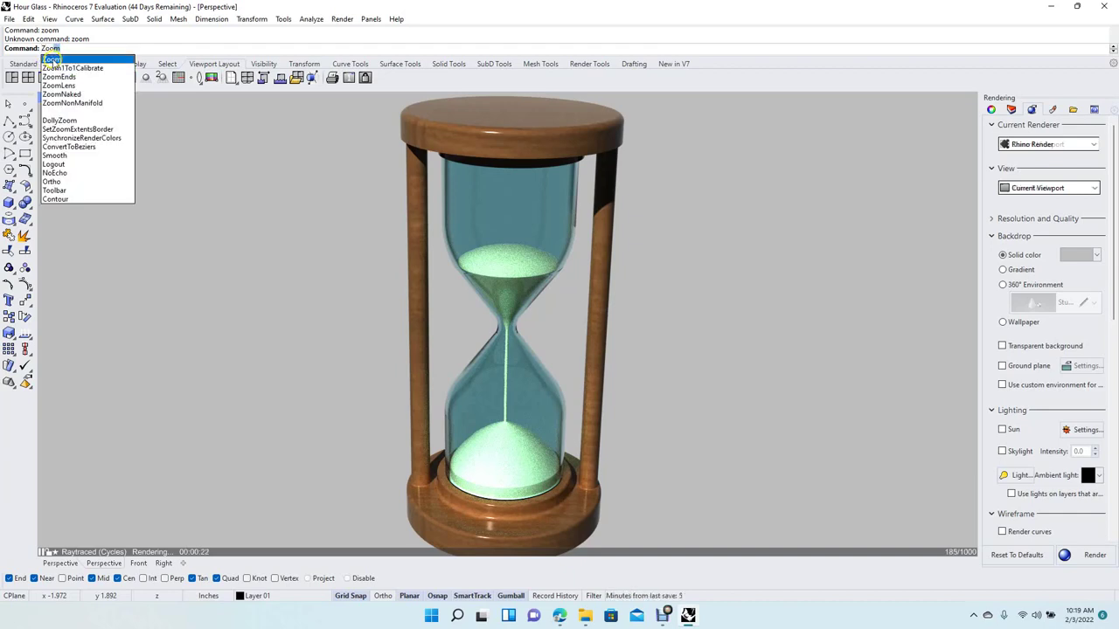
- Zoom out with the Zoom command's Dynamic option until the whole hourglass fits in the Perspective view
key("Return")
left_click(113, 49)
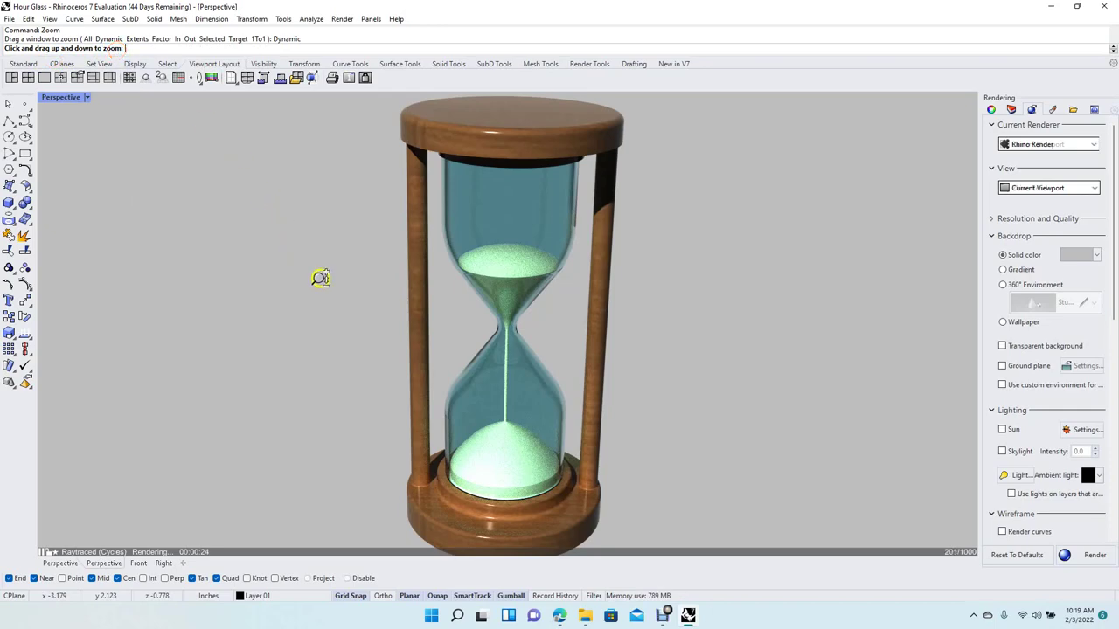
mouse_move(339, 281)
left_mouse_down()
mouse_move(329, 275)
mouse_move(345, 294)
left_mouse_up()
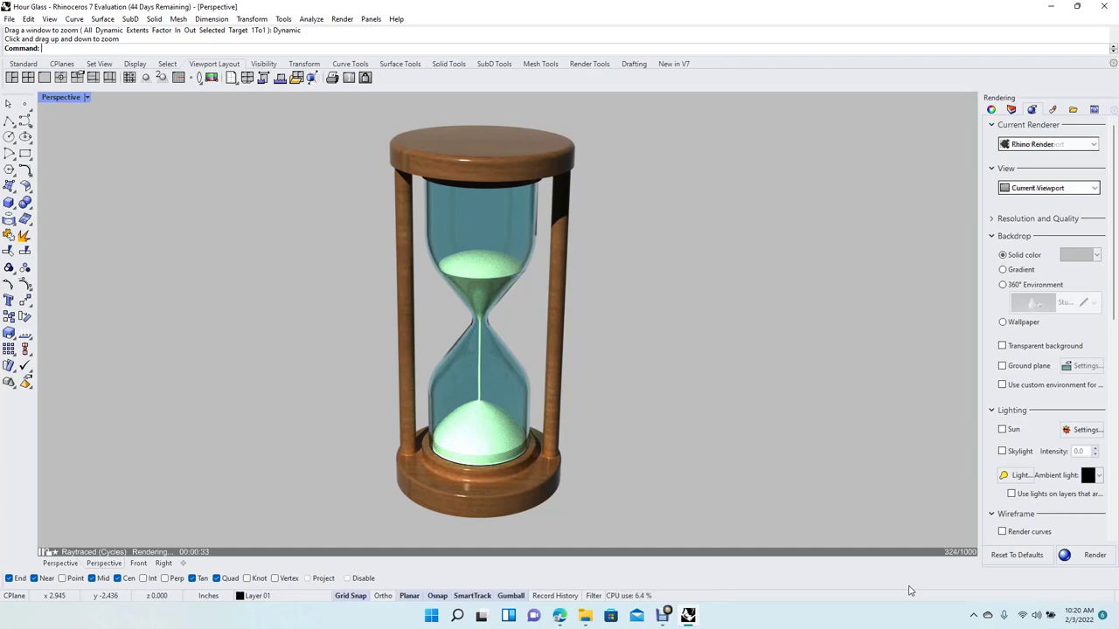
- Snip the area around the raytraced hourglass in the viewport and place the snip in Paint, cropping the canvas to it
key("shift+super+s")
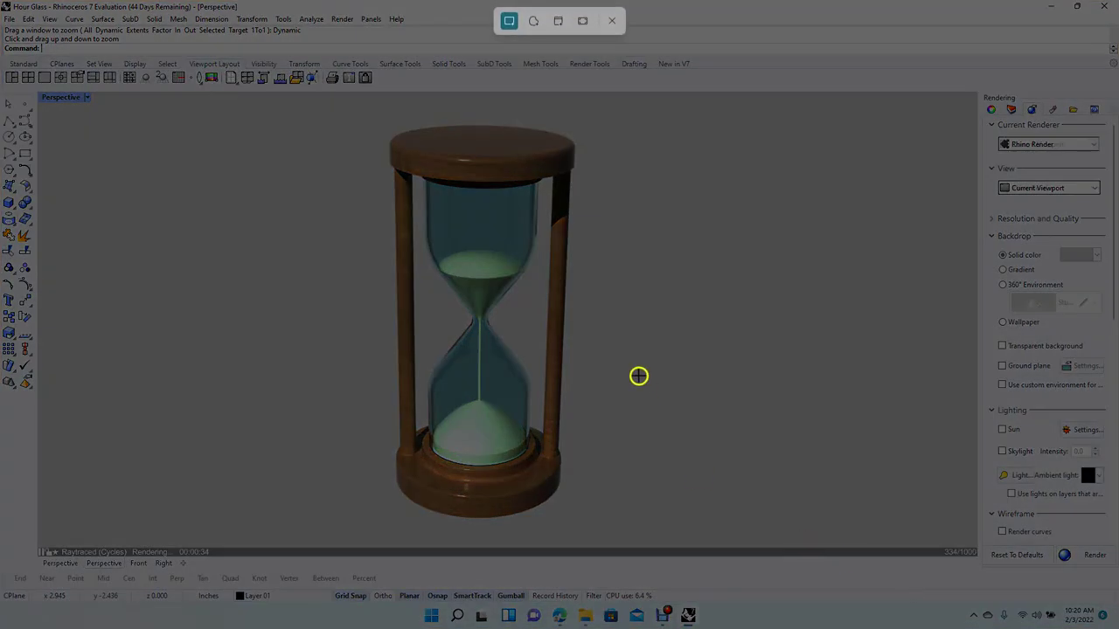
left_click_drag(248, 97, 723, 540)
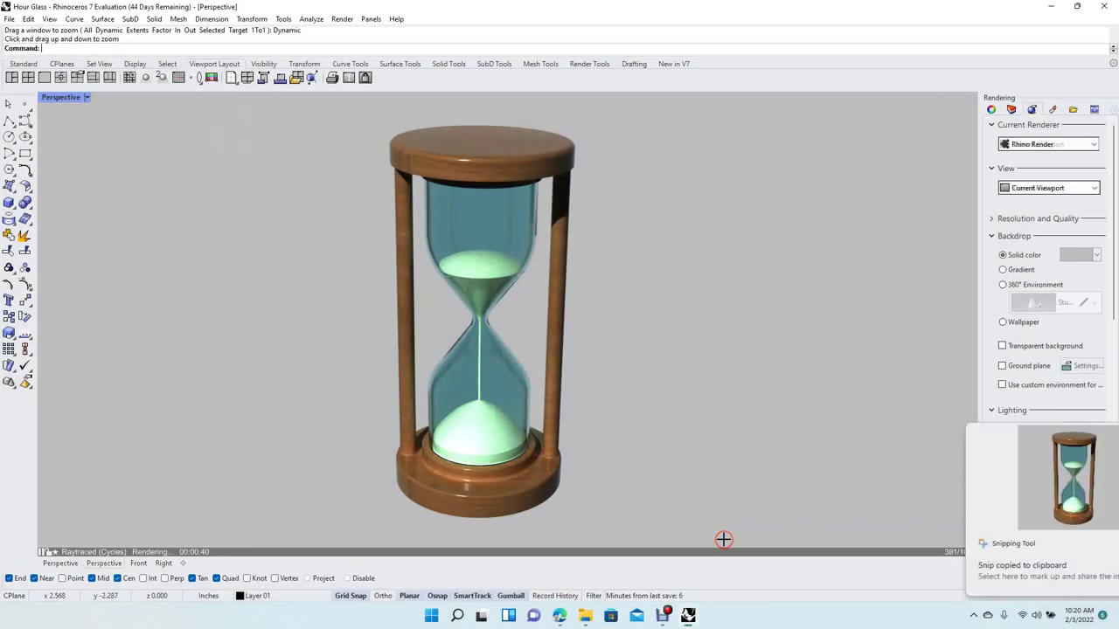
left_click(458, 616)
left_click(392, 414)
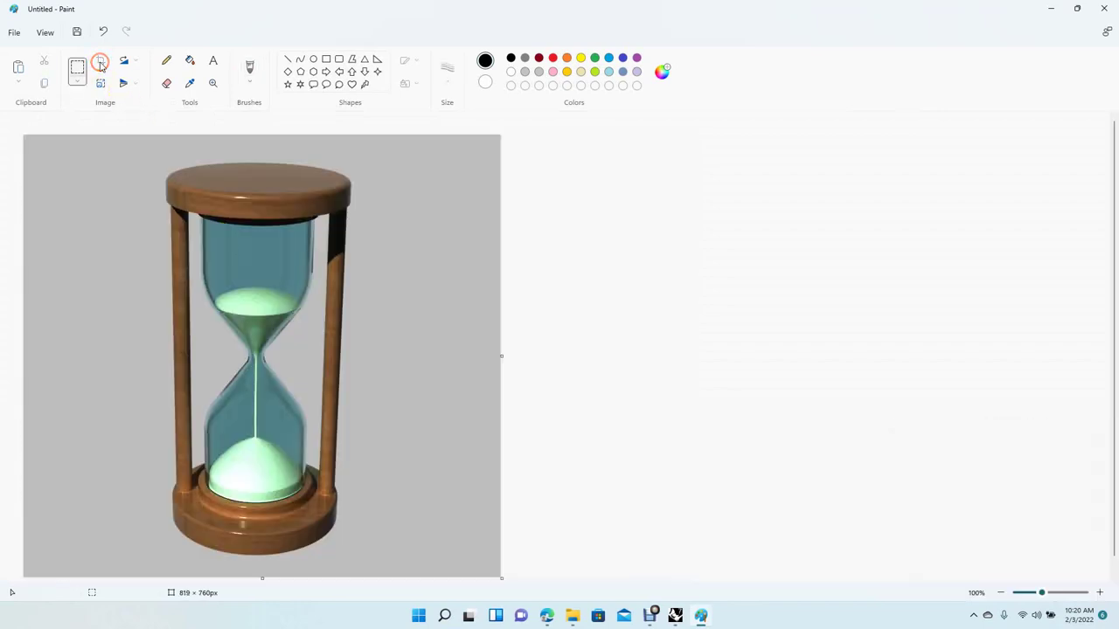
- Save the picture to the Desktop as a JPEG named Untitled and close Paint
left_click(14, 34)
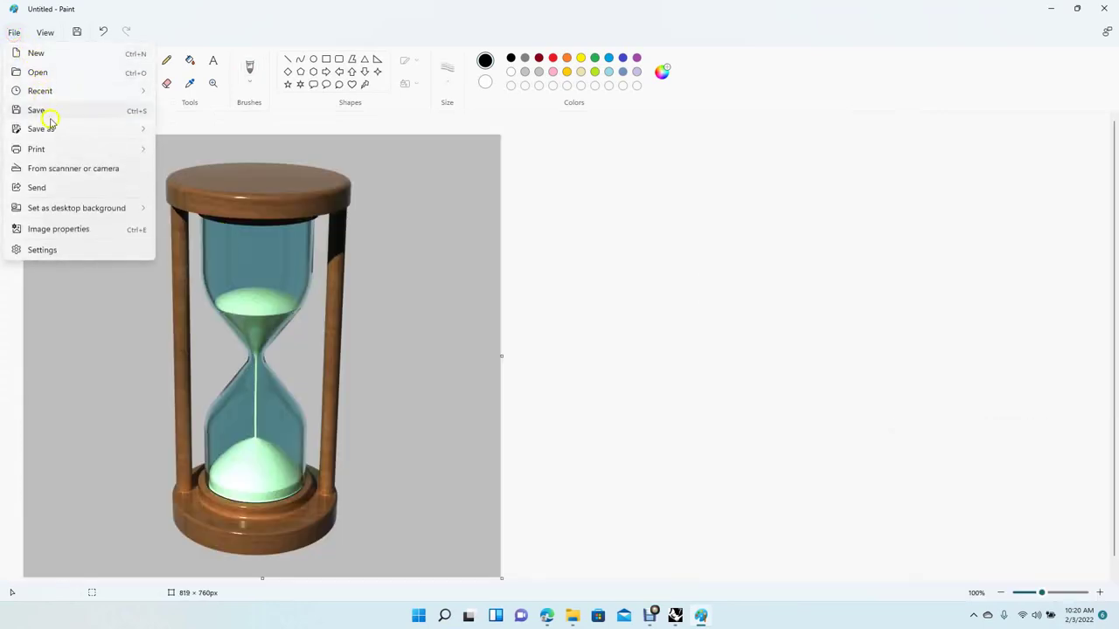
left_click(52, 129)
left_click(167, 147)
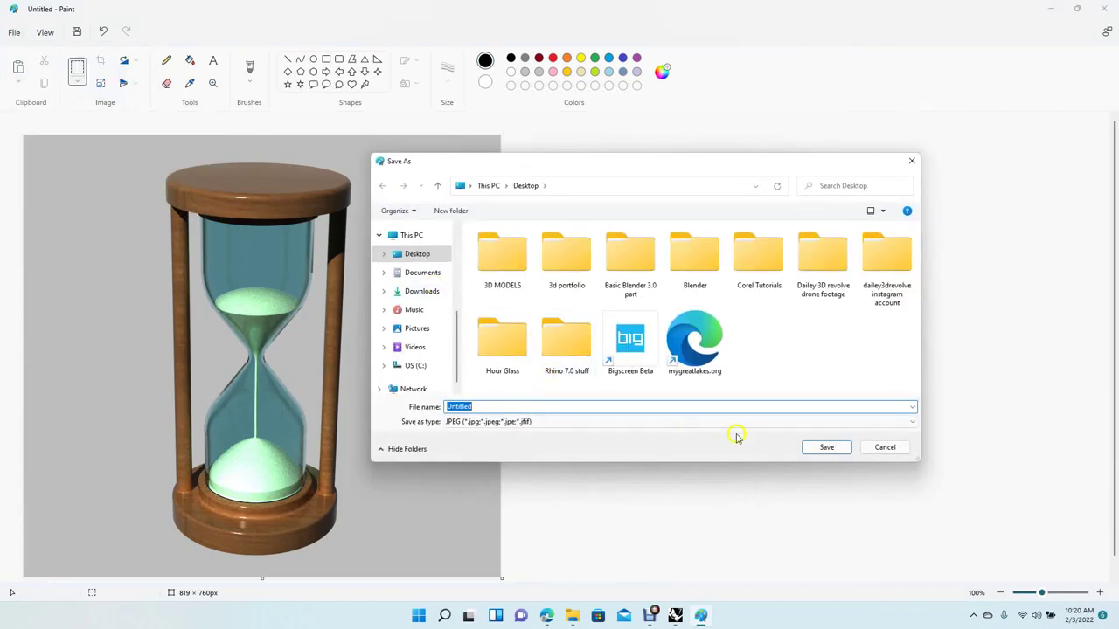
left_click(826, 446)
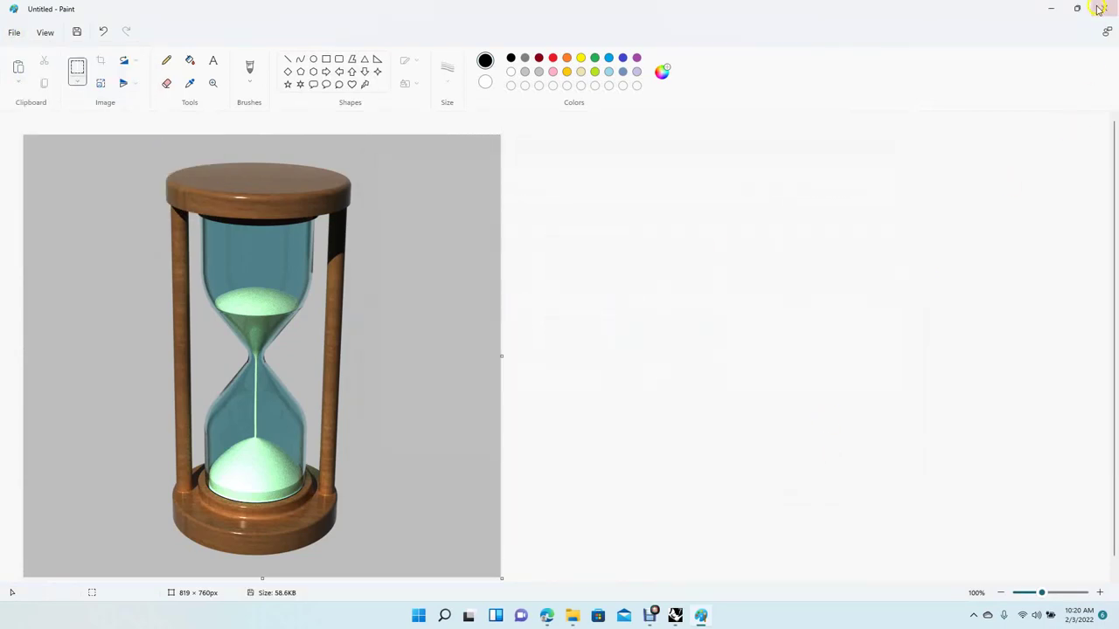
left_click(1103, 8)
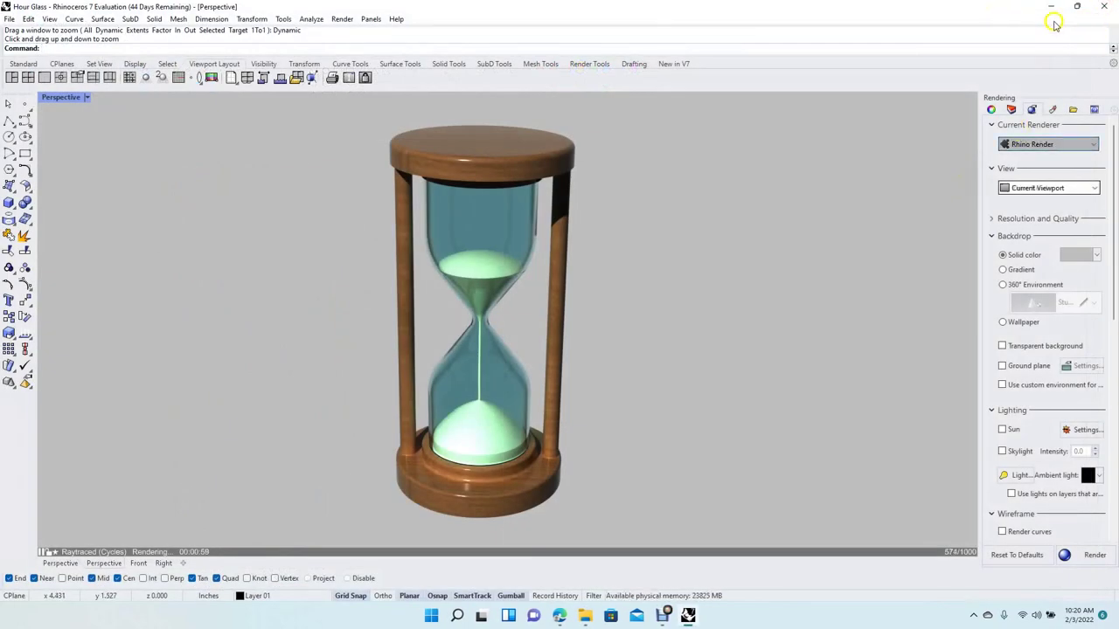
- Close Rhino without saving the changes to Hour Glass and decline installing the available update
left_click(1107, 8)
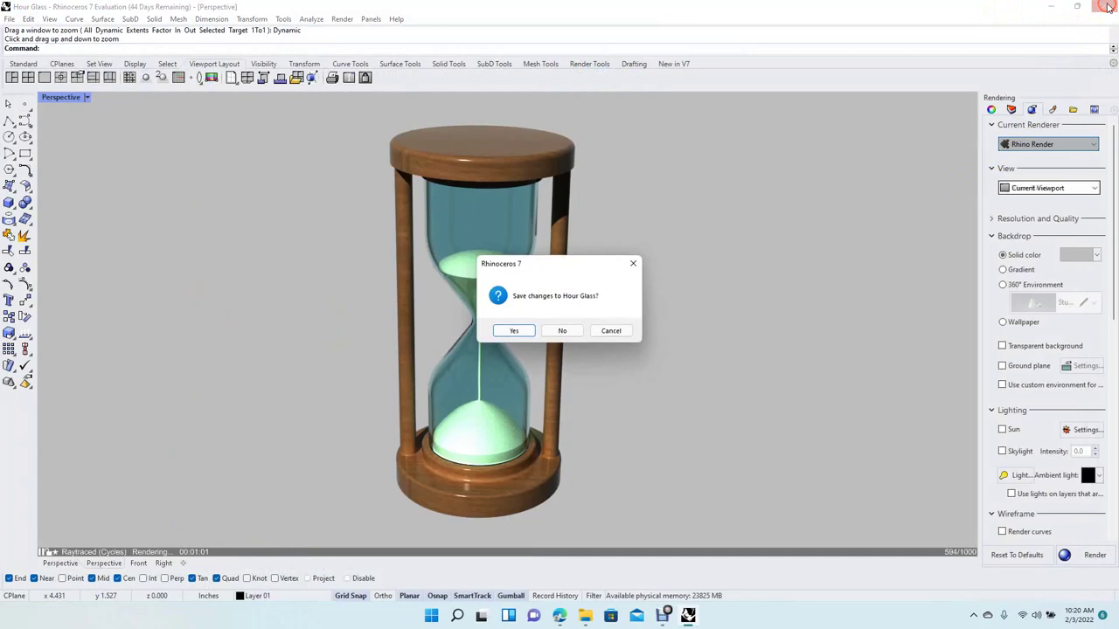
left_click(572, 332)
left_click(806, 398)
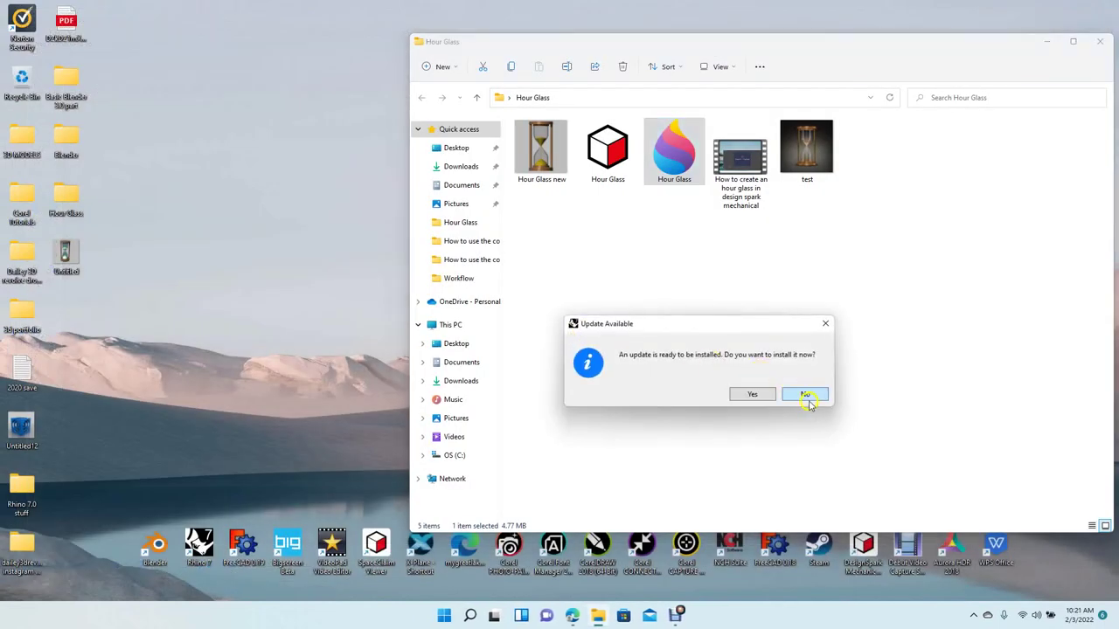